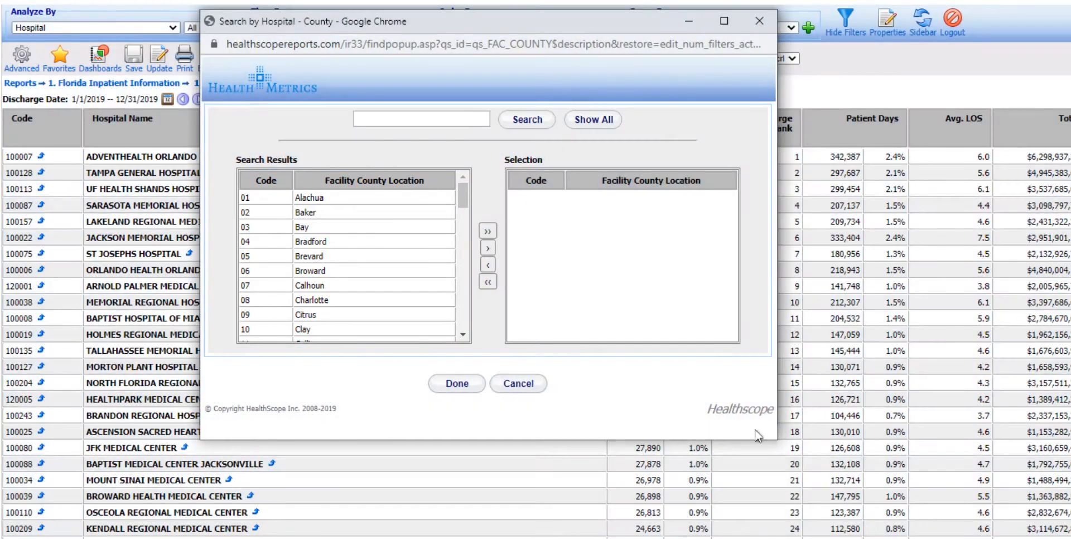
# Step: Search the hospital counties for "mi", select Miami-Dade as the Hospital - County filter, and apply it to the report
pyautogui.click(384, 120)
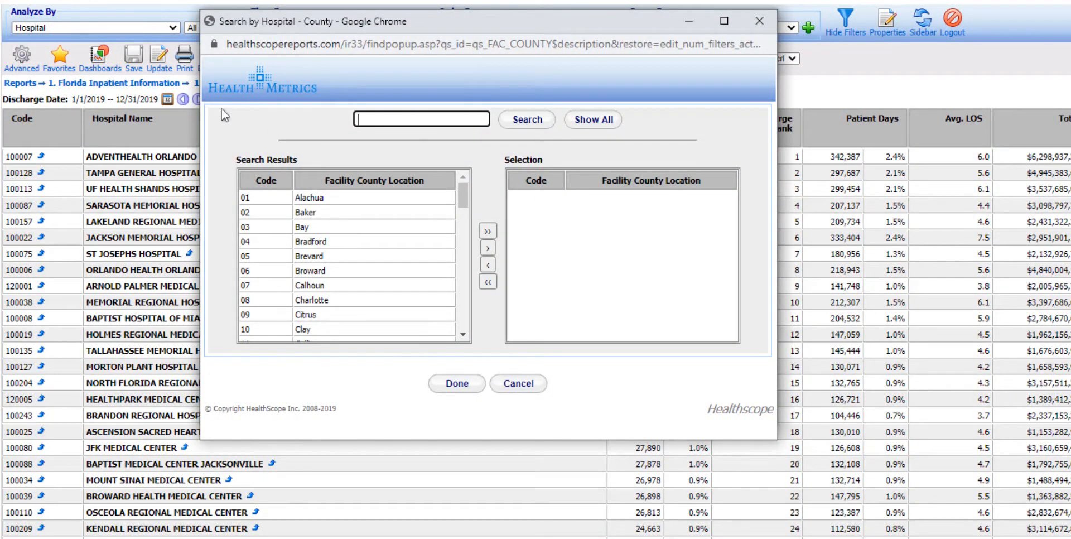
pyautogui.write('mi')
pyautogui.click(524, 126)
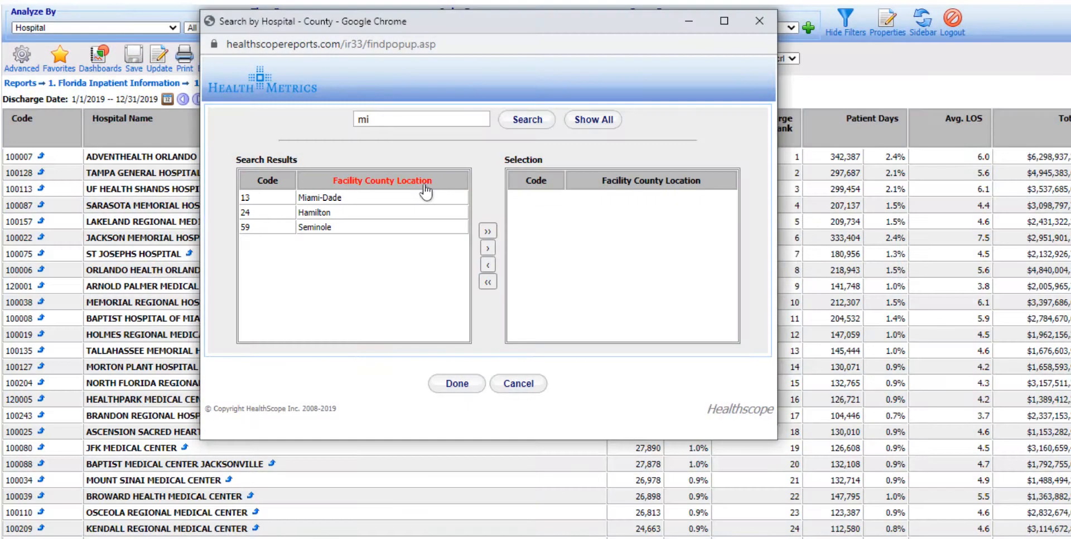
pyautogui.click(343, 200)
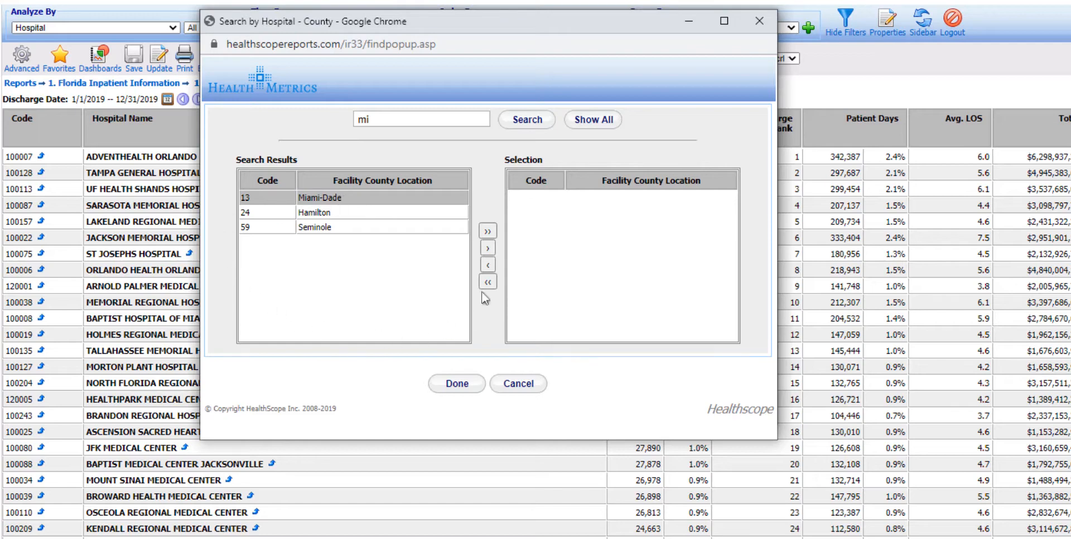
pyautogui.click(488, 248)
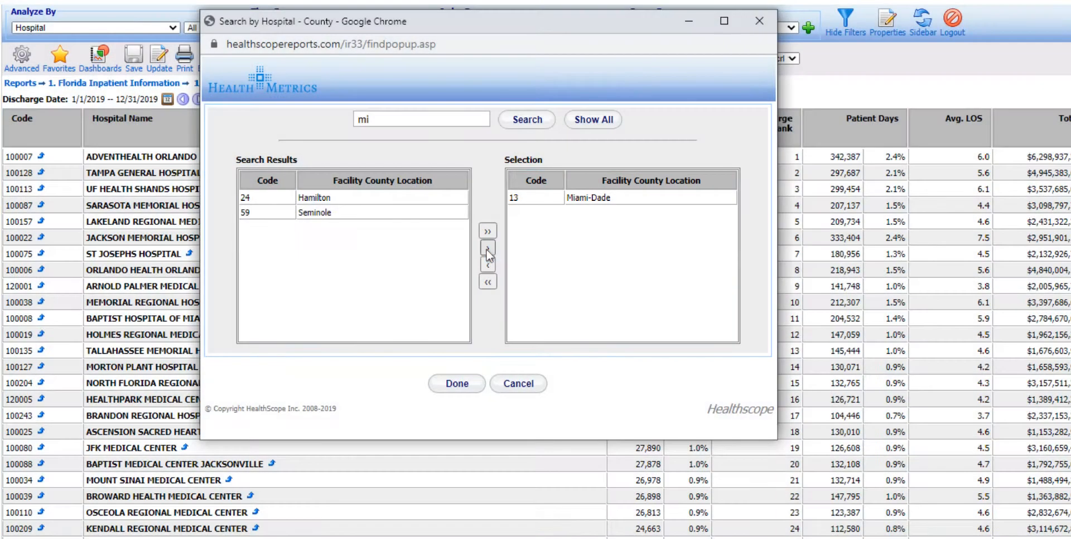
pyautogui.click(456, 383)
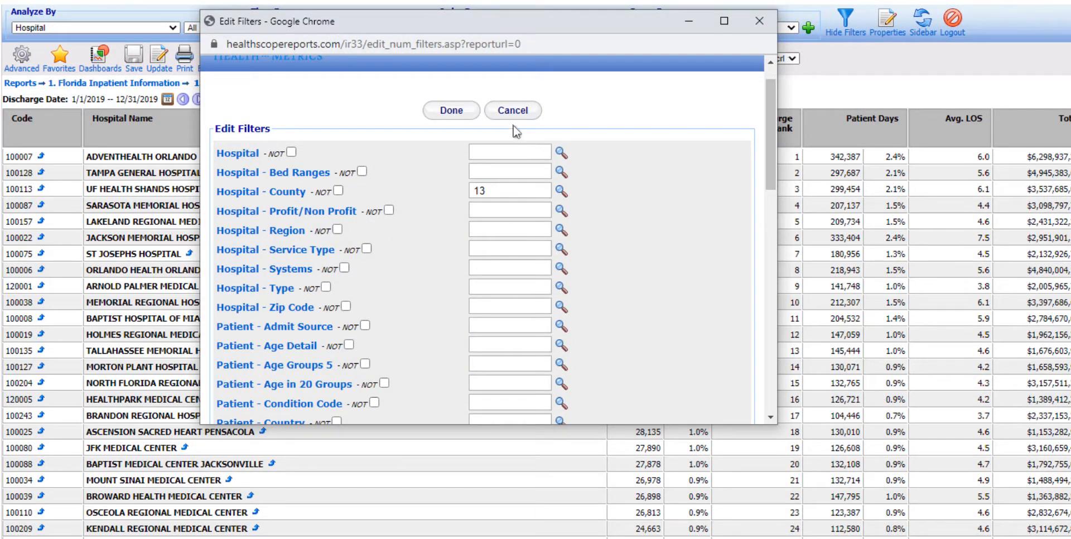
pyautogui.click(441, 111)
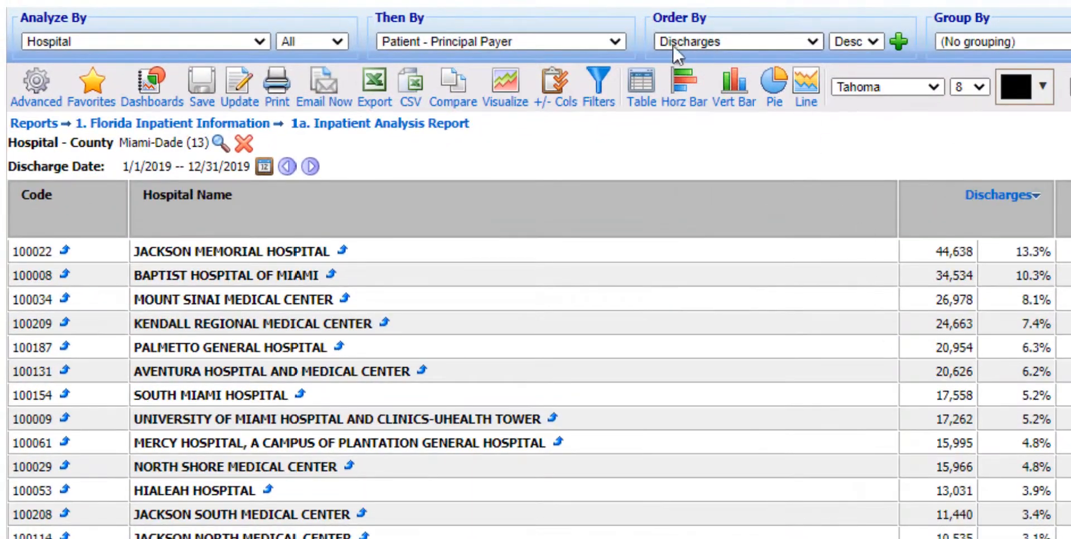
# Step: Add a Patient - Principal Payer filter for Medicare to the report and apply it
pyautogui.click(600, 87)
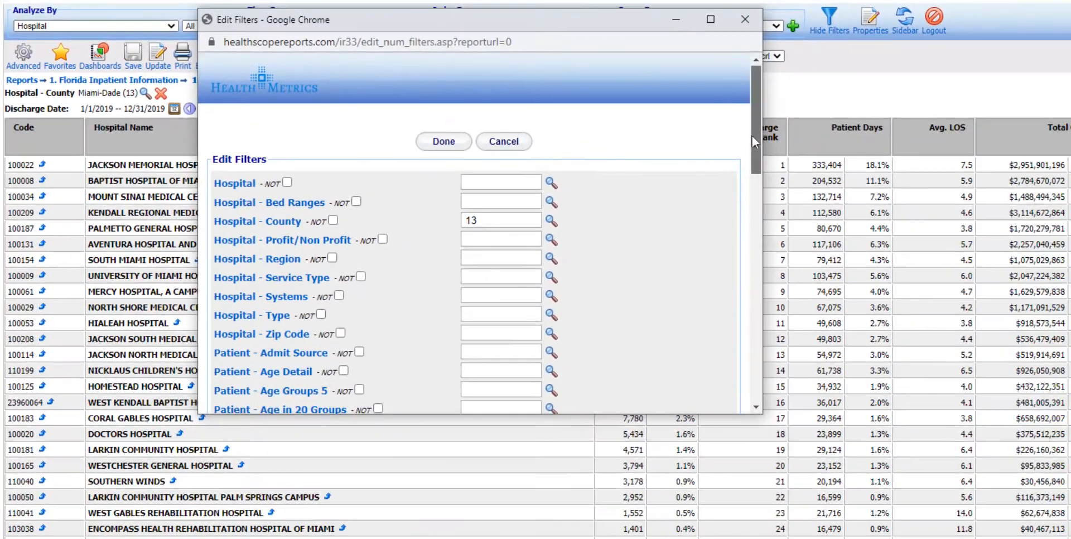
pyautogui.scroll(-3, 749, 140)
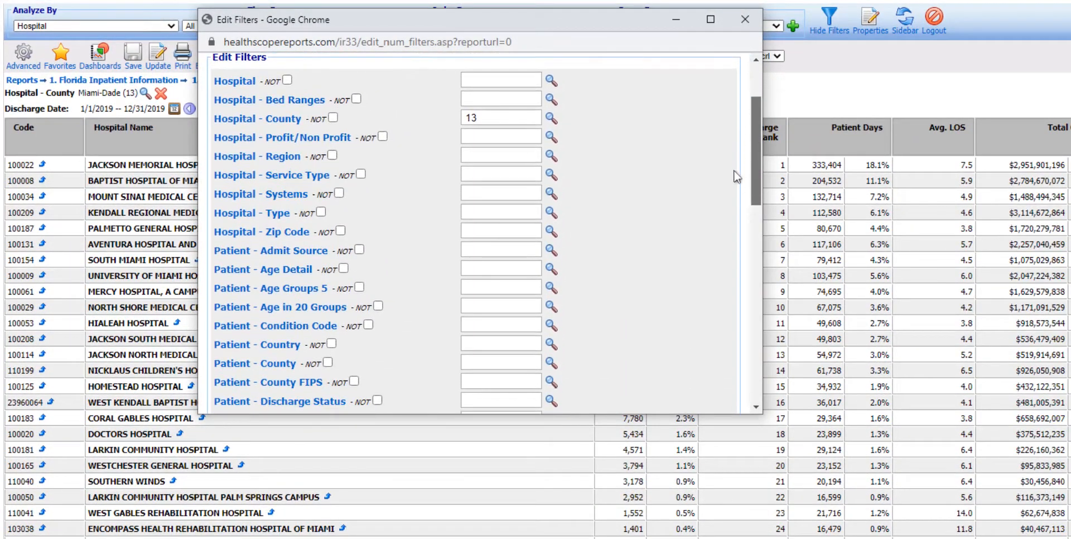
pyautogui.scroll(-3, 734, 186)
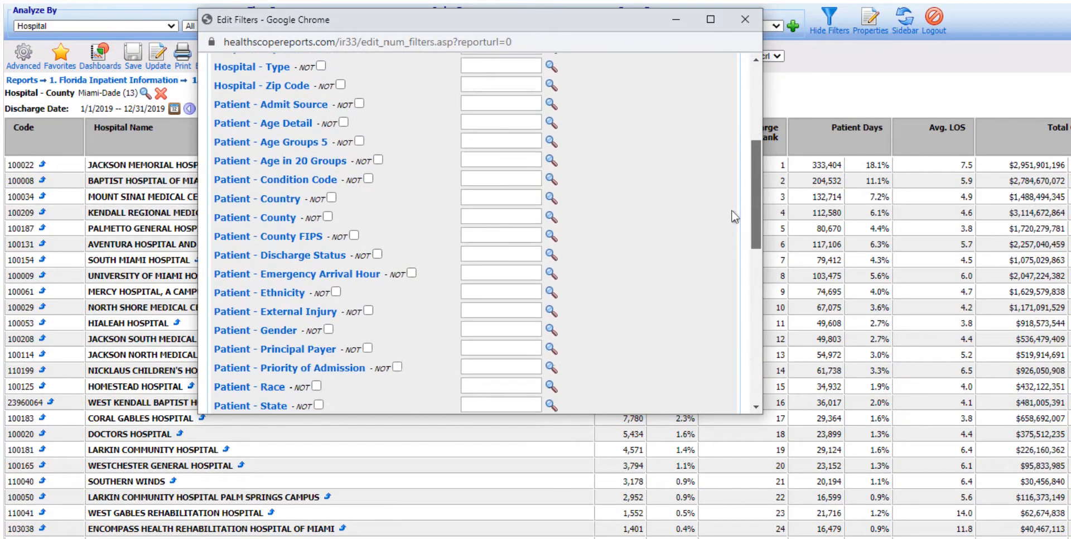
pyautogui.scroll(-3, 730, 215)
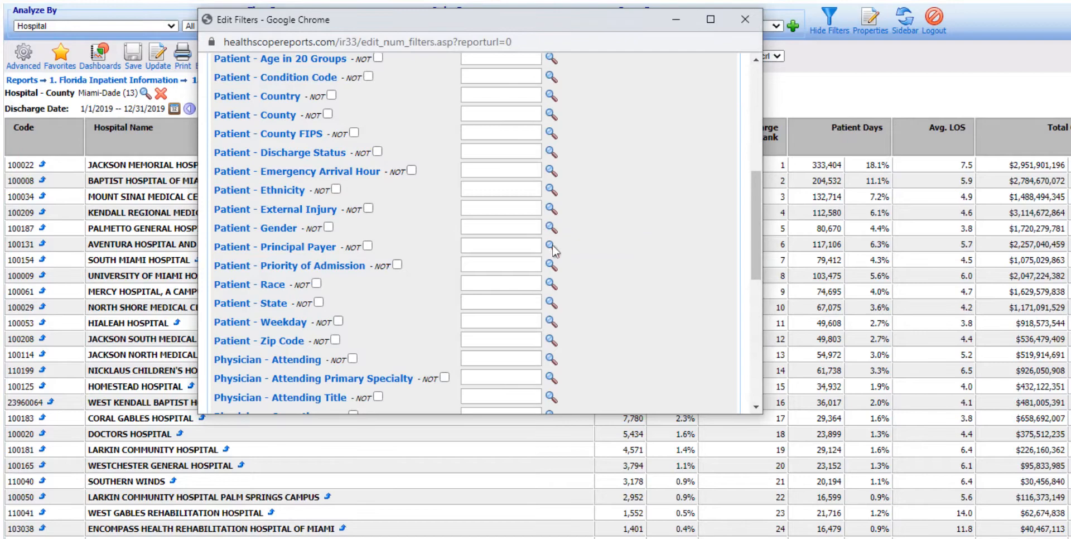
pyautogui.click(551, 246)
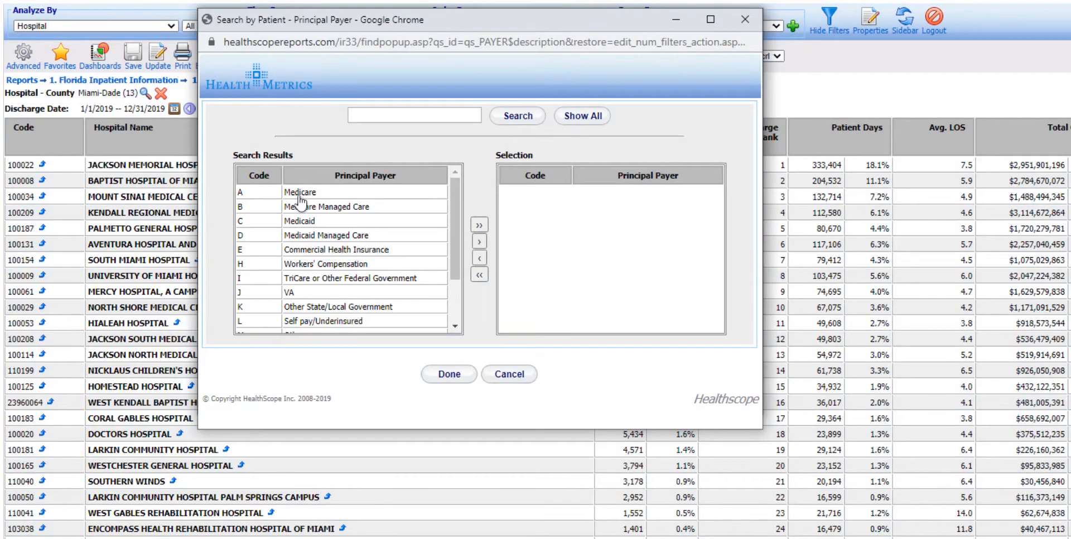
pyautogui.click(300, 193)
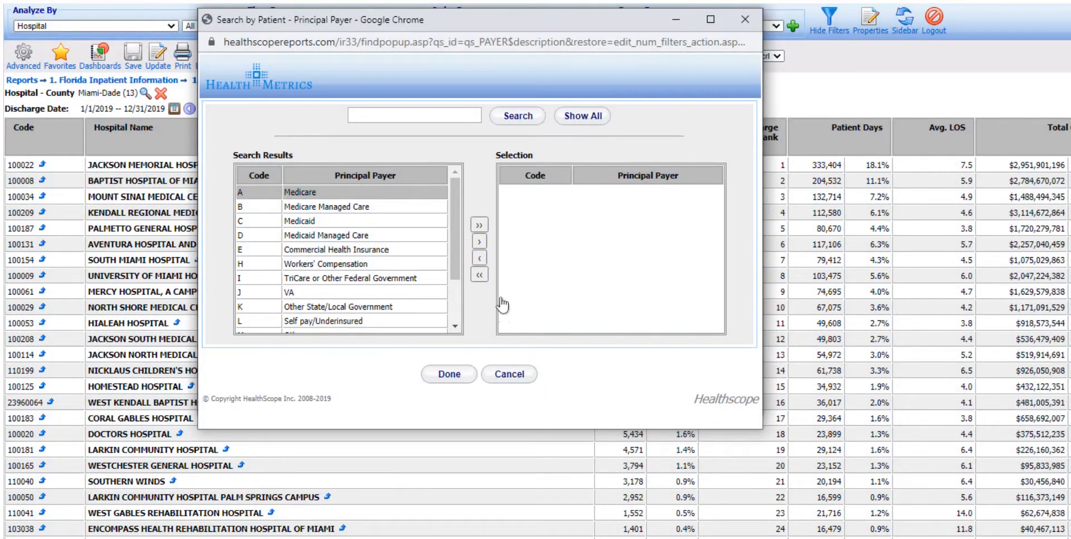
pyautogui.click(478, 242)
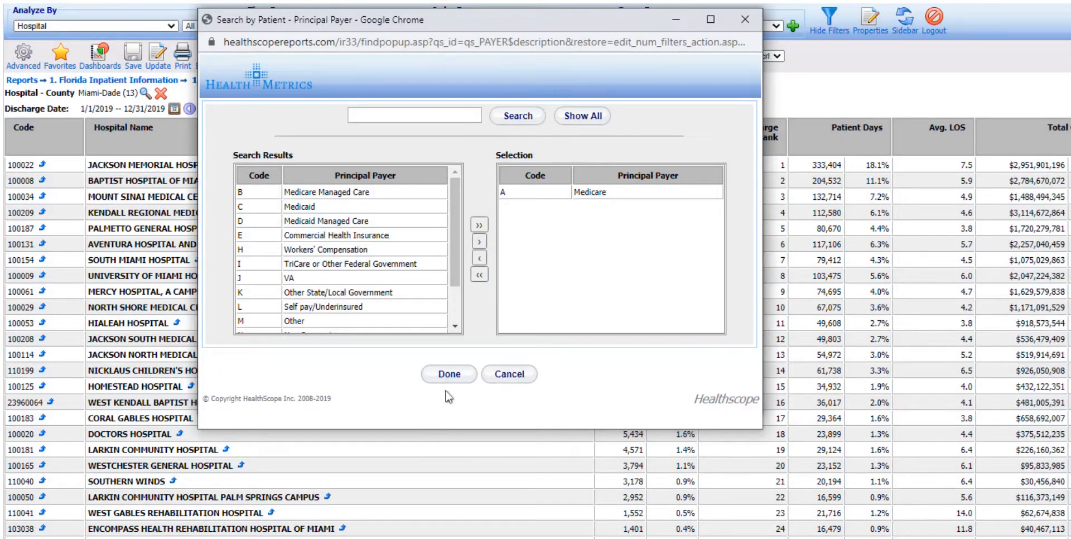
pyautogui.click(442, 377)
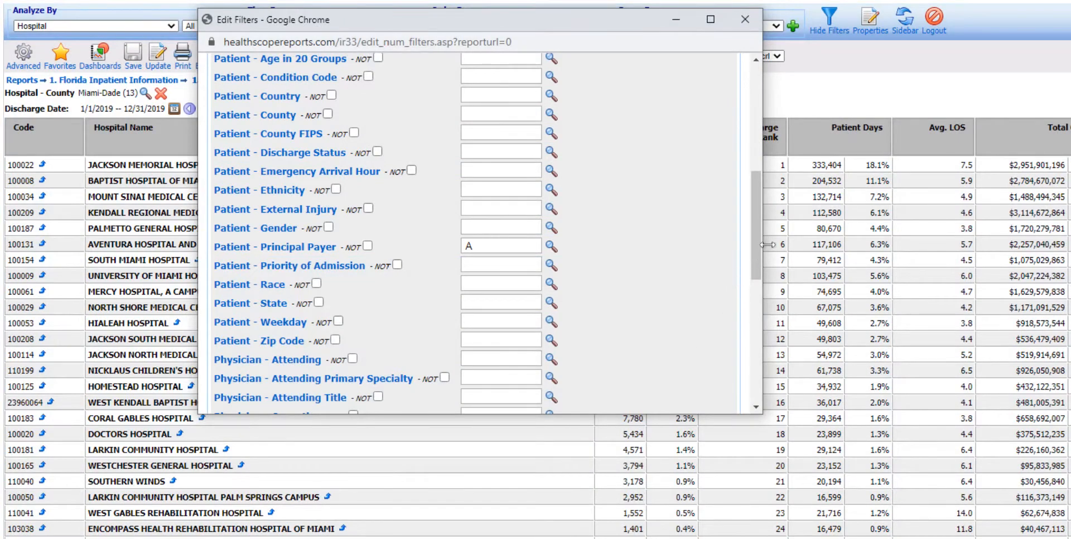
pyautogui.moveTo(756, 259); pyautogui.dragTo(760, 382)
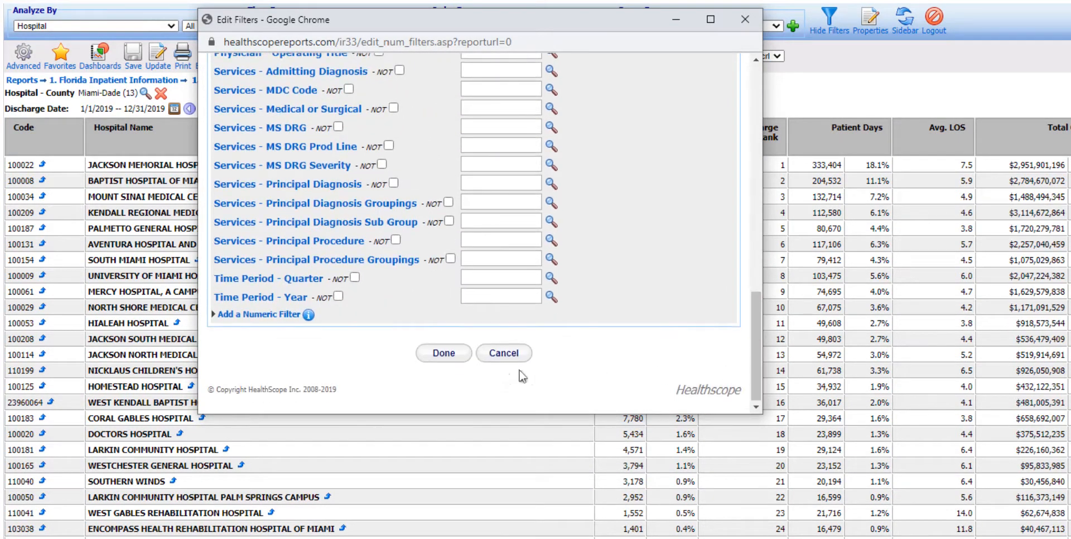
pyautogui.click(449, 357)
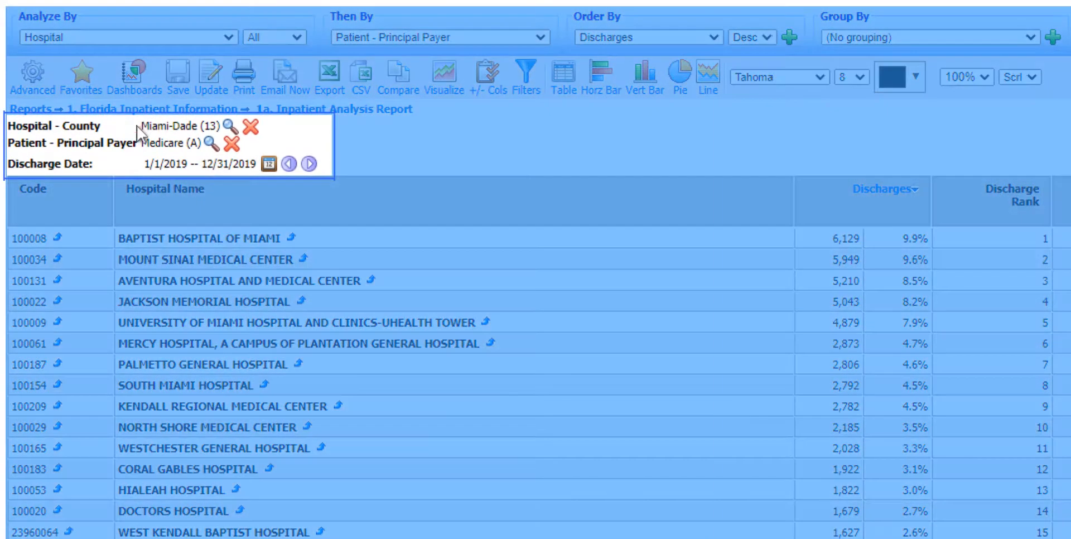
# Step: Review the hospital county, principal payer and discharge date criteria applied to the report
pyautogui.moveTo(75, 67); pyautogui.dragTo(105, 65)
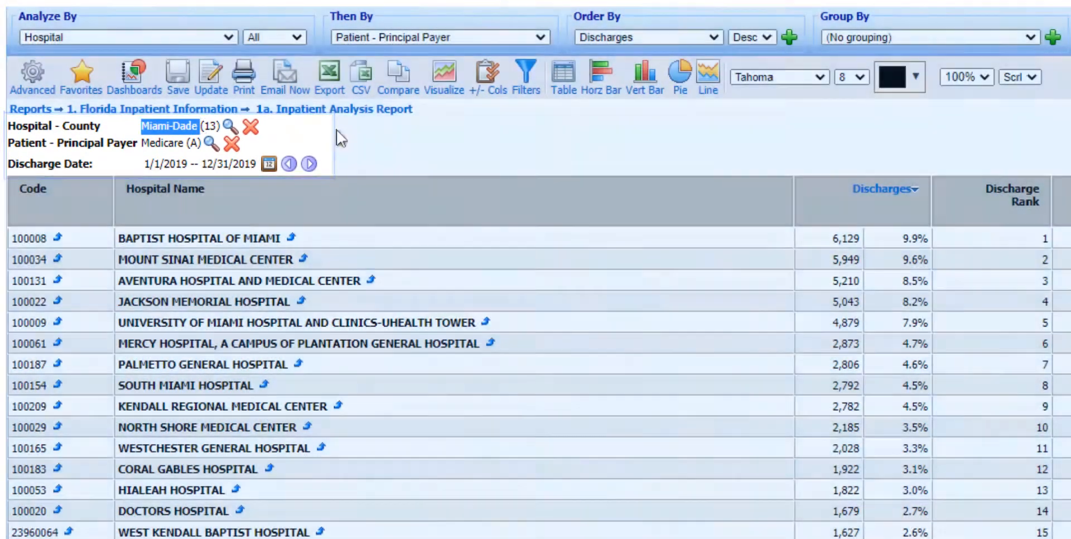
pyautogui.click(328, 144)
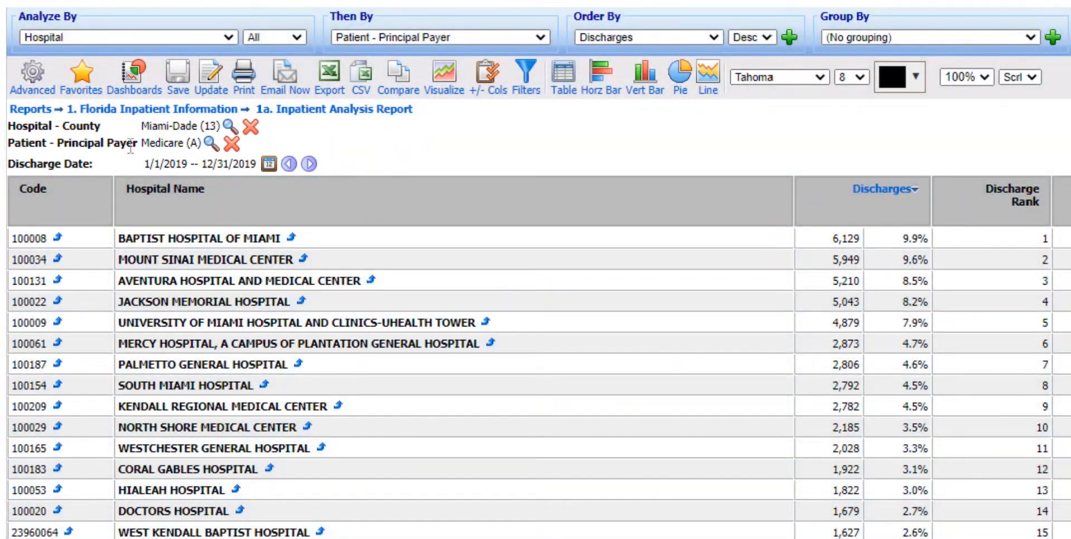
pyautogui.moveTo(142, 143); pyautogui.dragTo(251, 167)
pyautogui.click(375, 143)
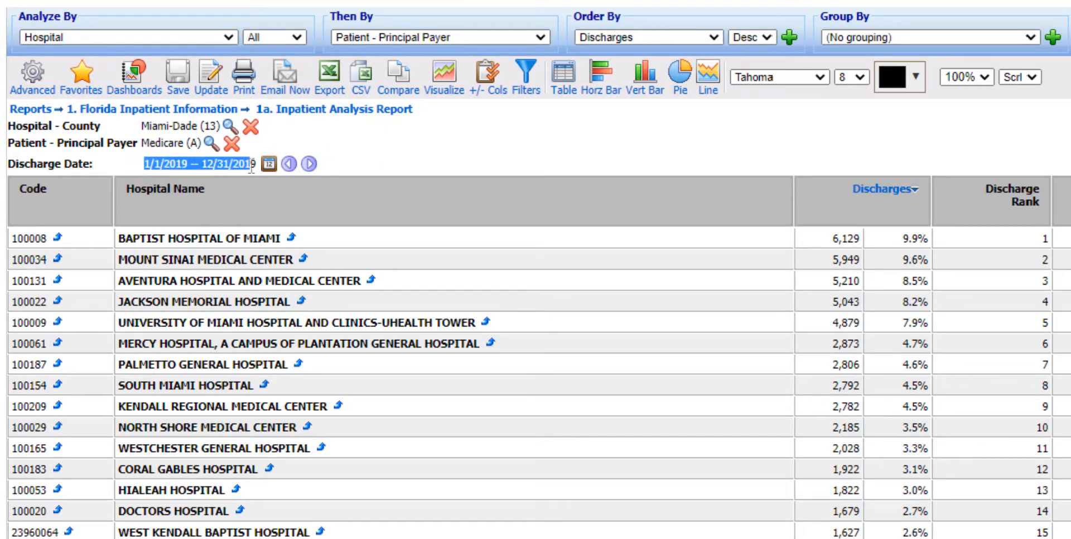
pyautogui.click(717, 149)
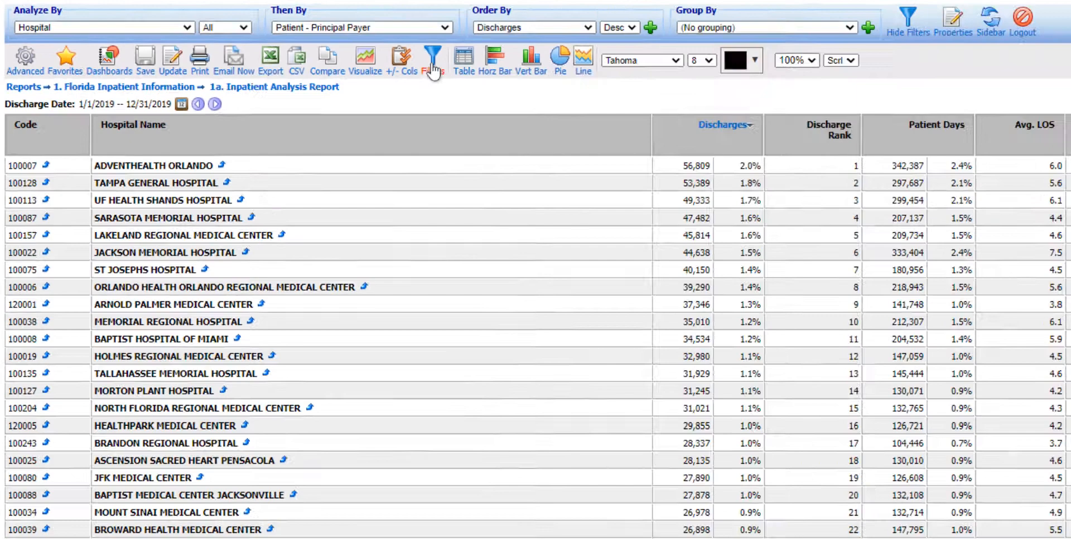
# Step: Open the report's filters and include all payers in the Patient - Principal Payer filter
pyautogui.click(649, 90)
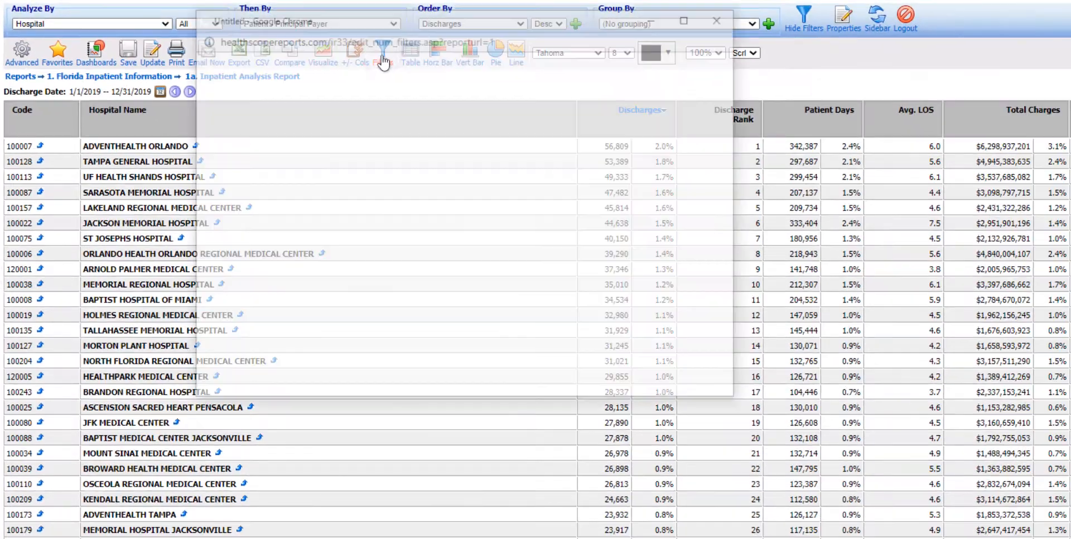
pyautogui.moveTo(734, 205); pyautogui.dragTo(644, 320)
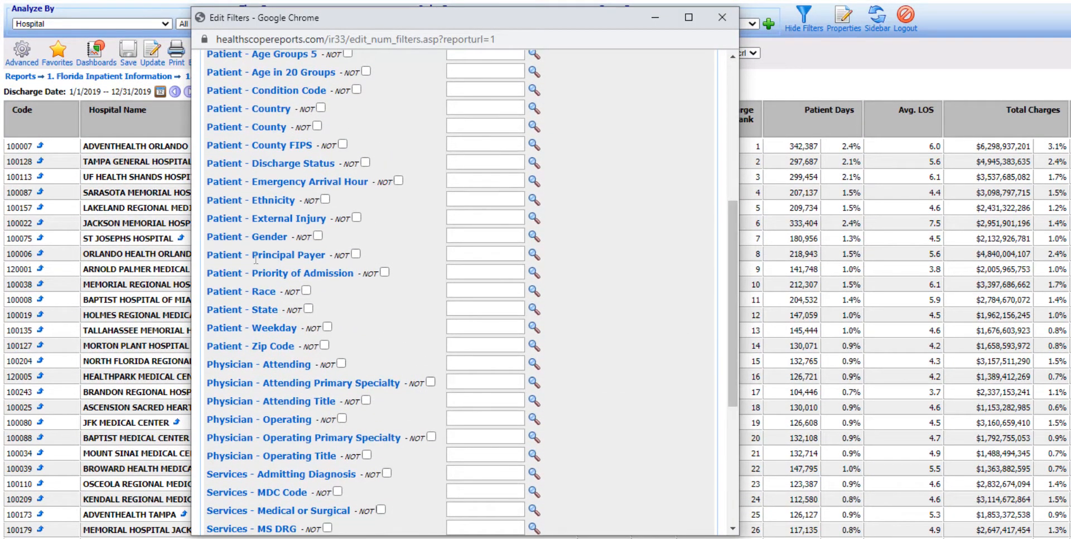
pyautogui.click(534, 255)
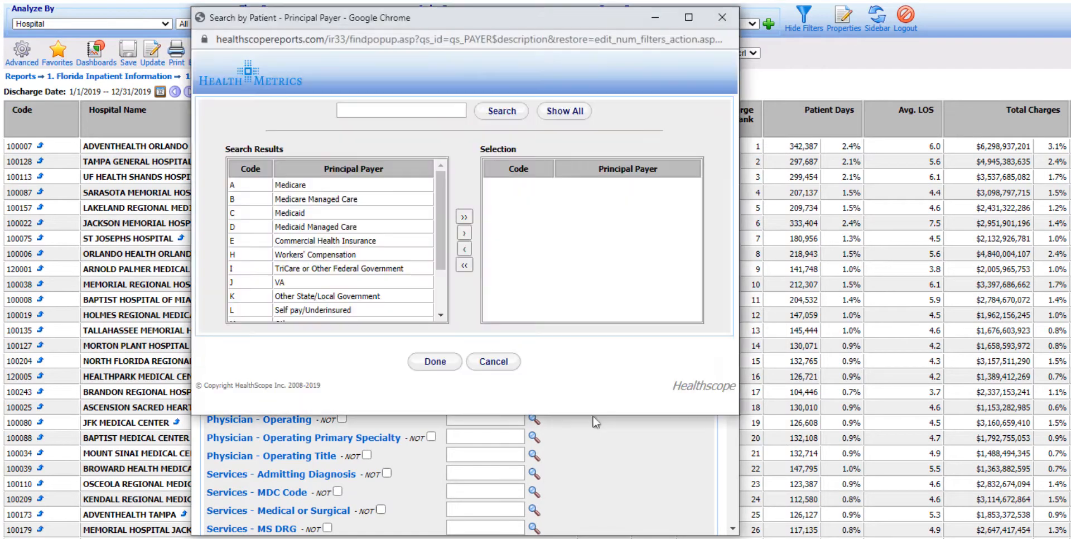
pyautogui.click(463, 218)
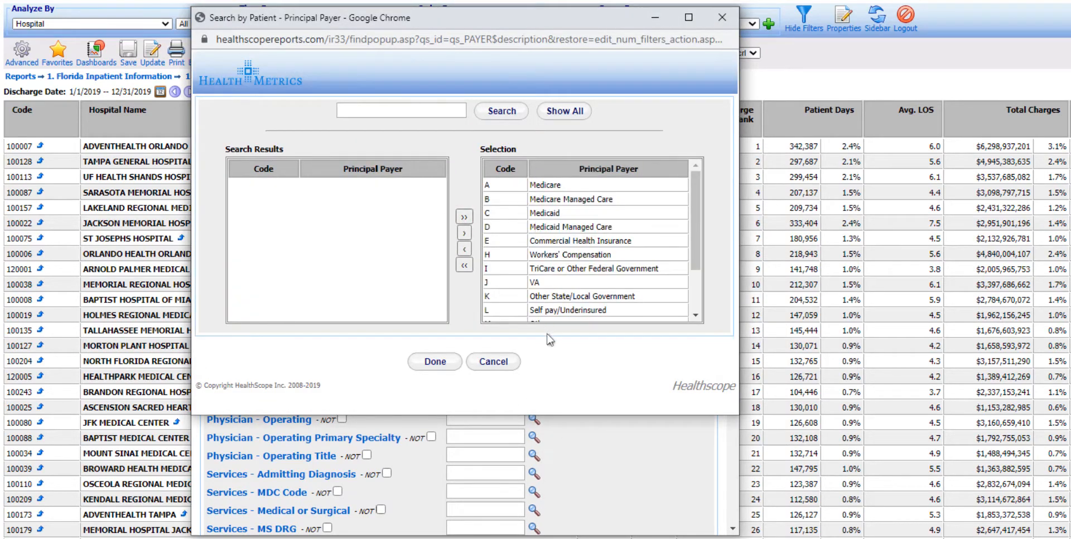
pyautogui.click(444, 362)
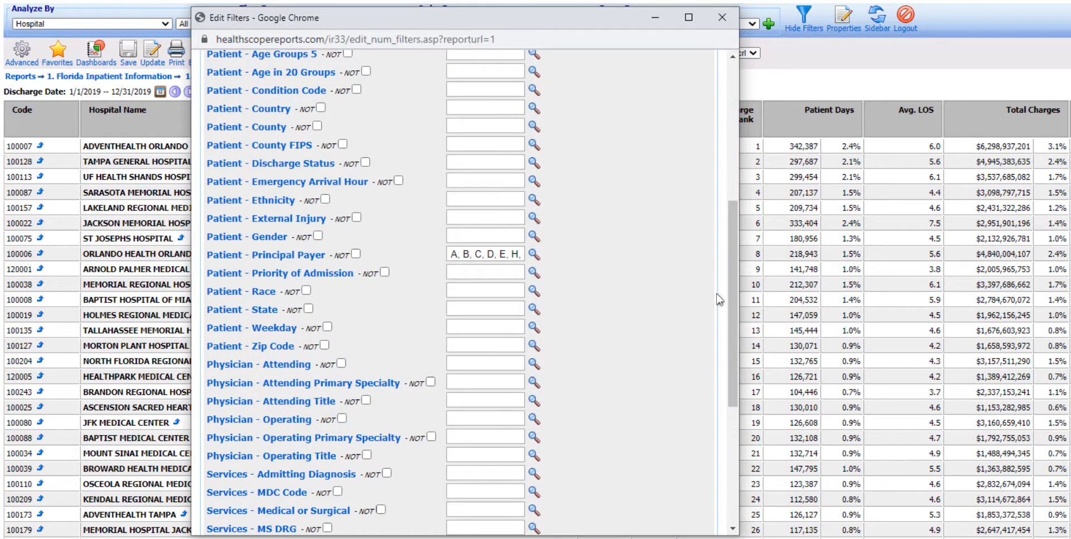
# Step: Set the Hospital - County filter to Miami-Dade by searching for "mi", and apply the edited filters to the report
pyautogui.moveTo(731, 303); pyautogui.dragTo(731, 166)
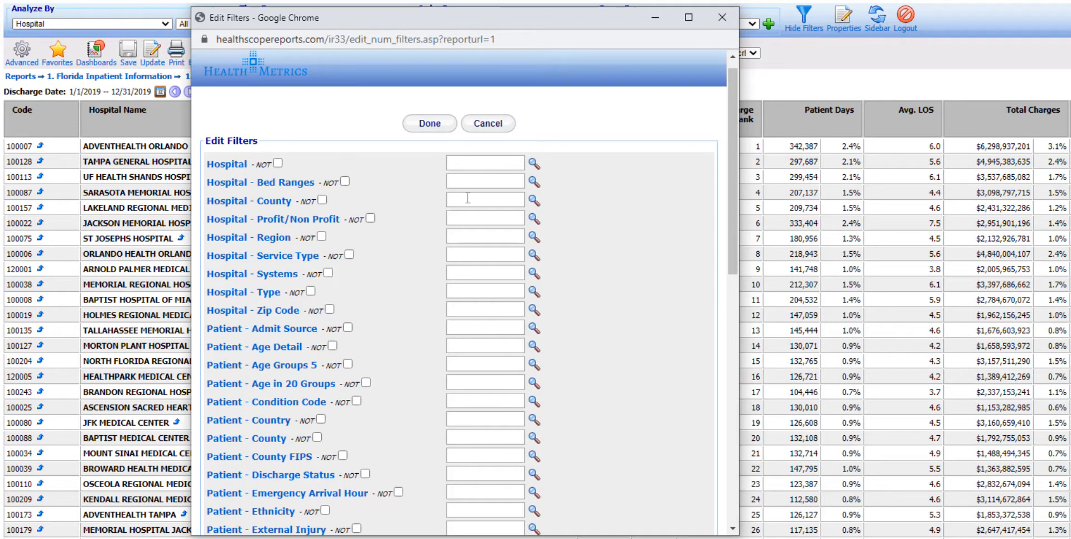
pyautogui.click(532, 201)
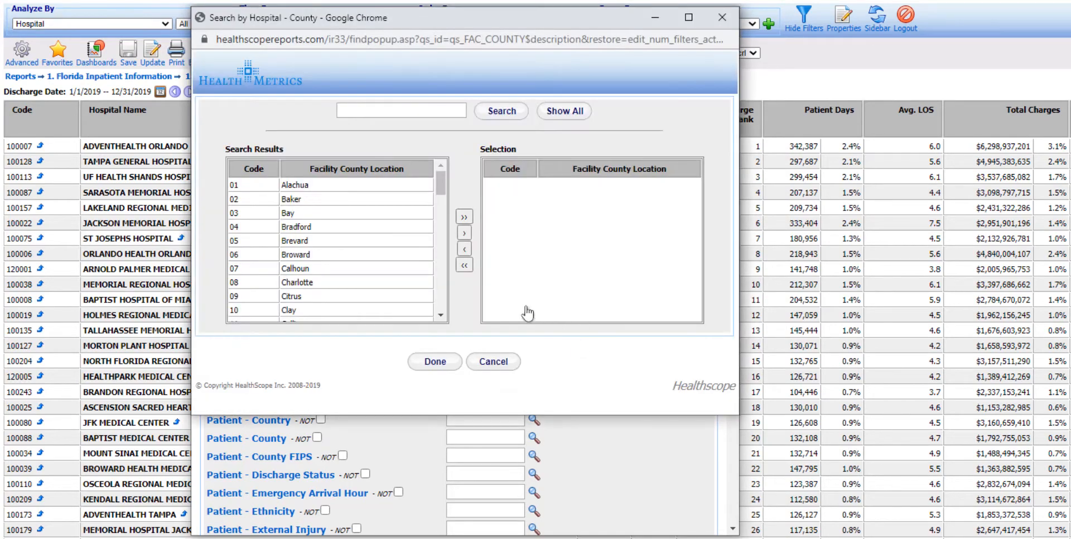
pyautogui.click(387, 111)
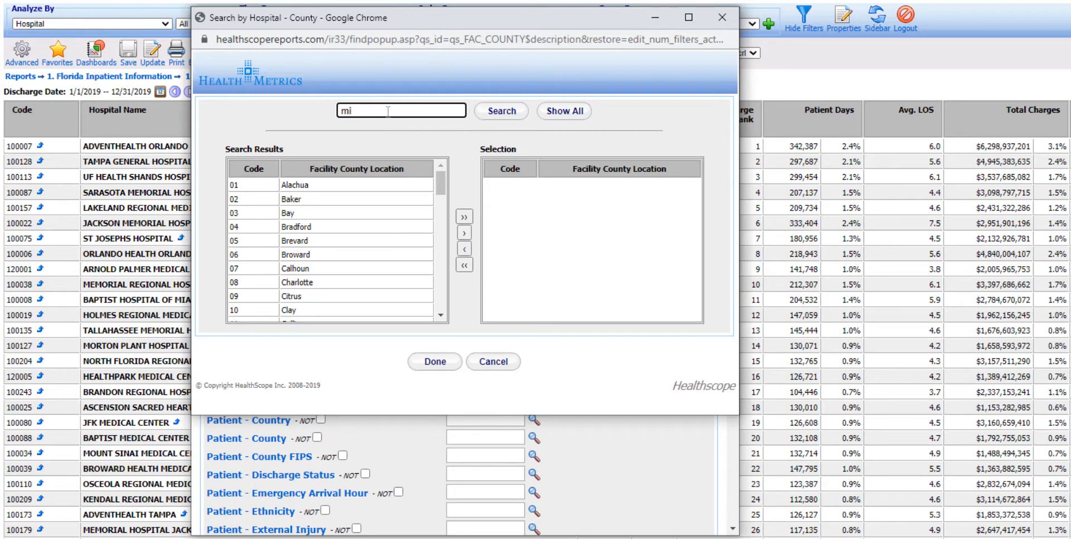
pyautogui.press('Return')
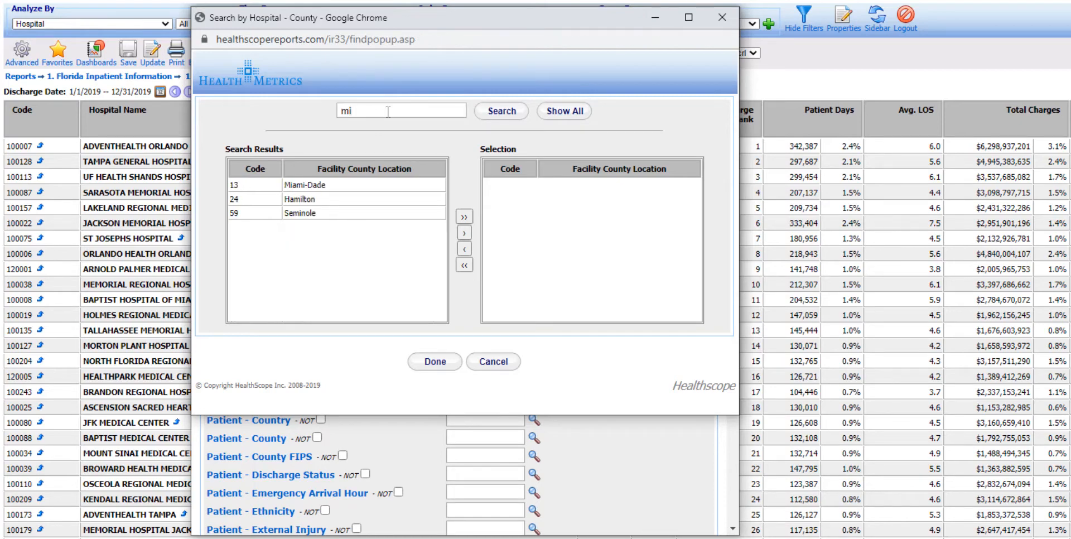
pyautogui.click(341, 185)
pyautogui.click(465, 233)
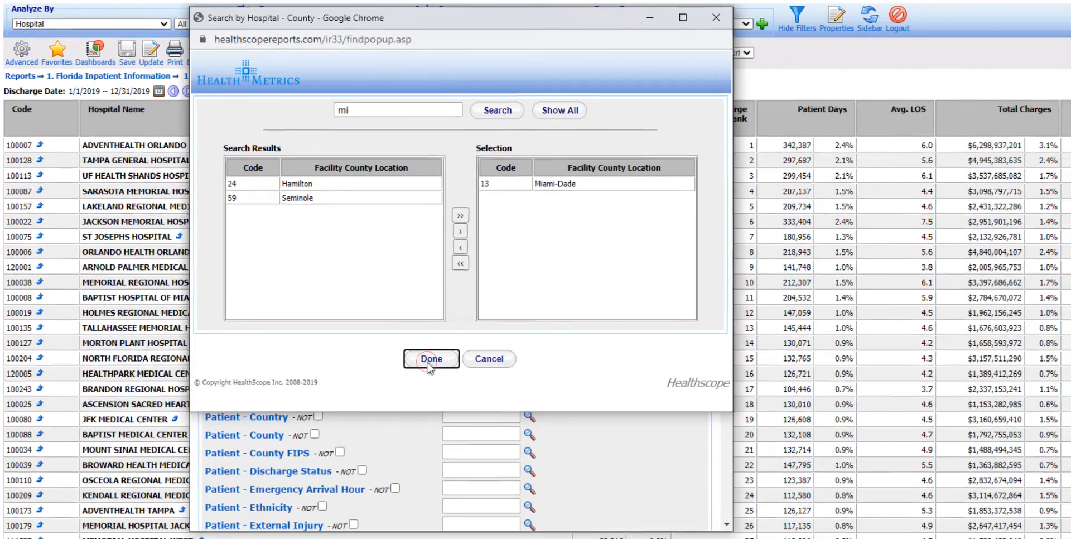
pyautogui.click(435, 361)
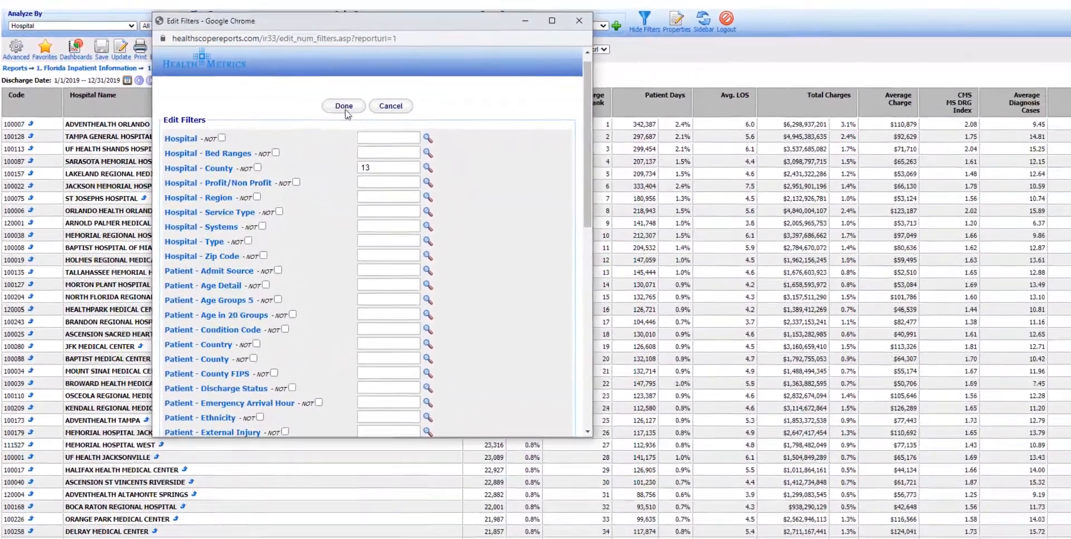
pyautogui.click(398, 116)
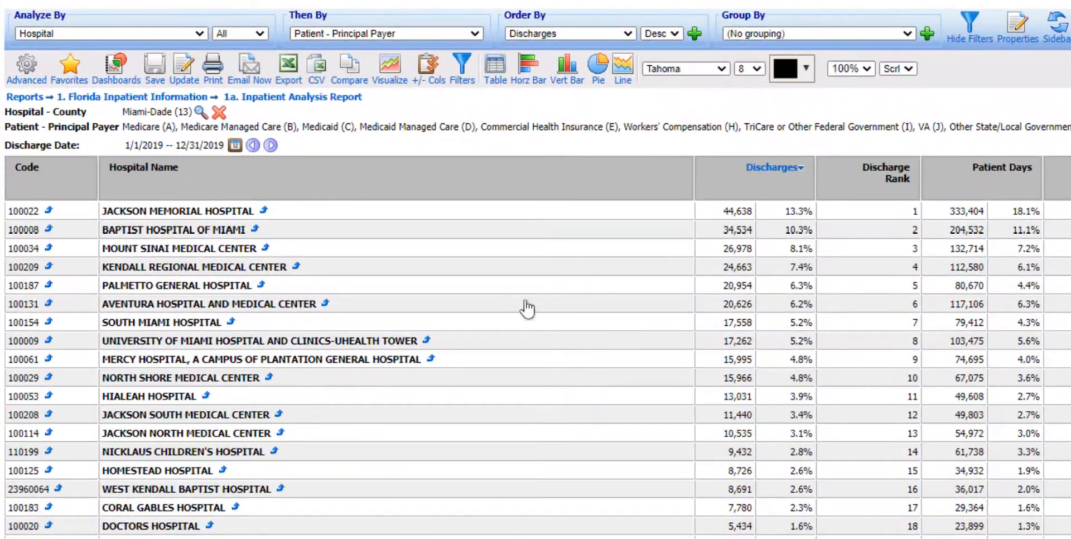
# Step: Examine the full principal payer list and the county filter shown above the report
pyautogui.moveTo(72, 84); pyautogui.dragTo(401, 85)
pyautogui.moveTo(663, 131); pyautogui.dragTo(831, 132)
pyautogui.click(639, 146)
pyautogui.moveTo(124, 115); pyautogui.dragTo(196, 114)
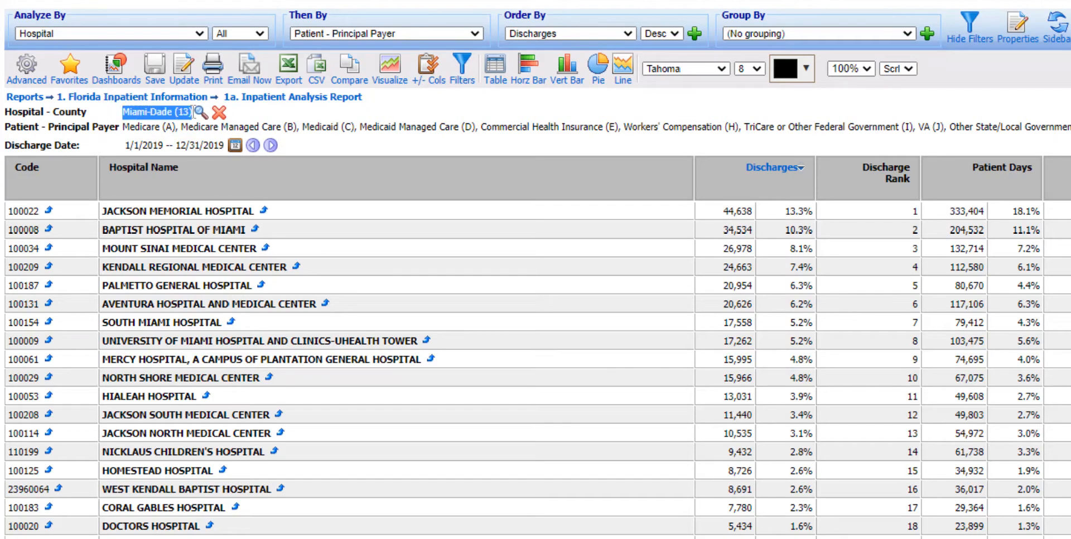
pyautogui.hotkey('ctrl', 'a')
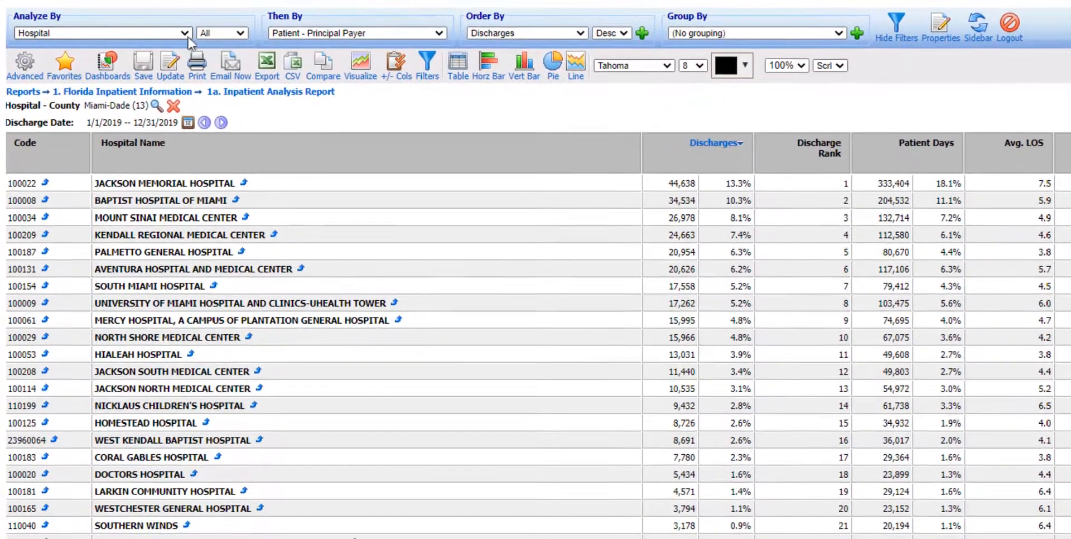
# Step: Analyze the Miami-Dade report by Patient - Principal Payer instead of by hospital
pyautogui.click(154, 28)
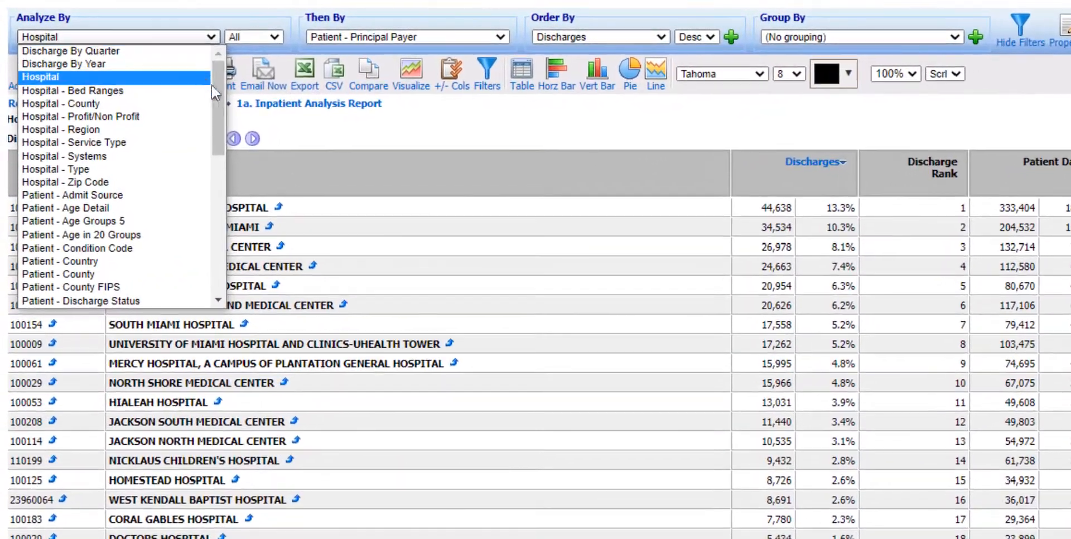
pyautogui.moveTo(198, 79); pyautogui.dragTo(209, 132)
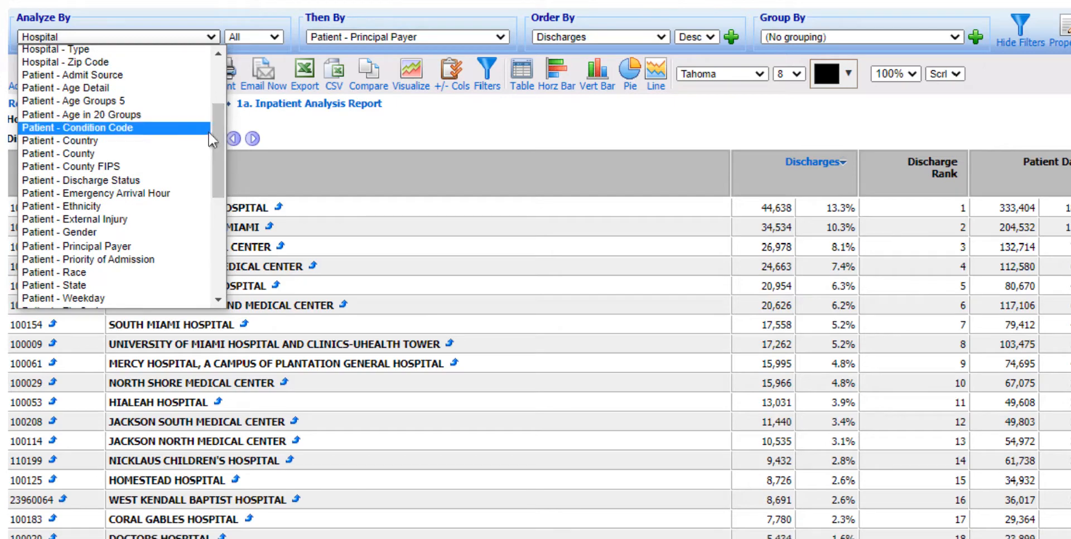
pyautogui.click(162, 246)
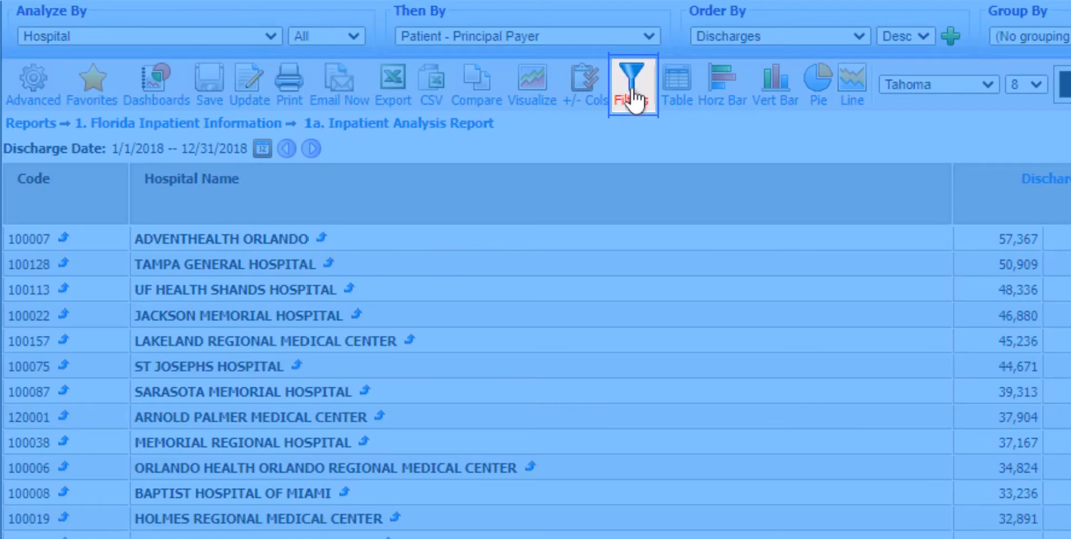
# Step: Exclude Medicare (A) and Medicaid (C) with the NOT option in the Patient - Principal Payer filter, and apply the edited filters to the report
pyautogui.click(633, 101)
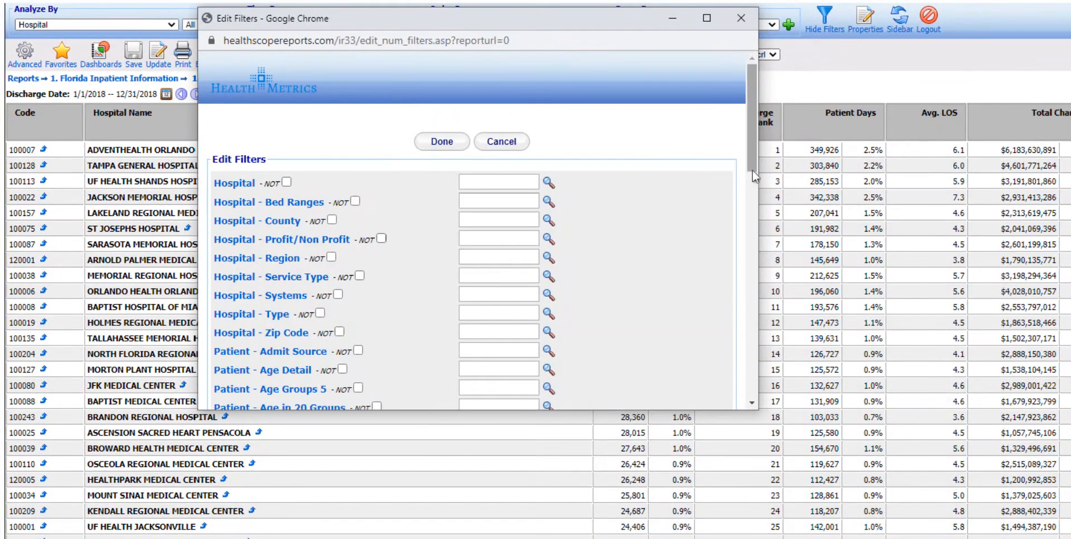
pyautogui.scroll(-5, 731, 262)
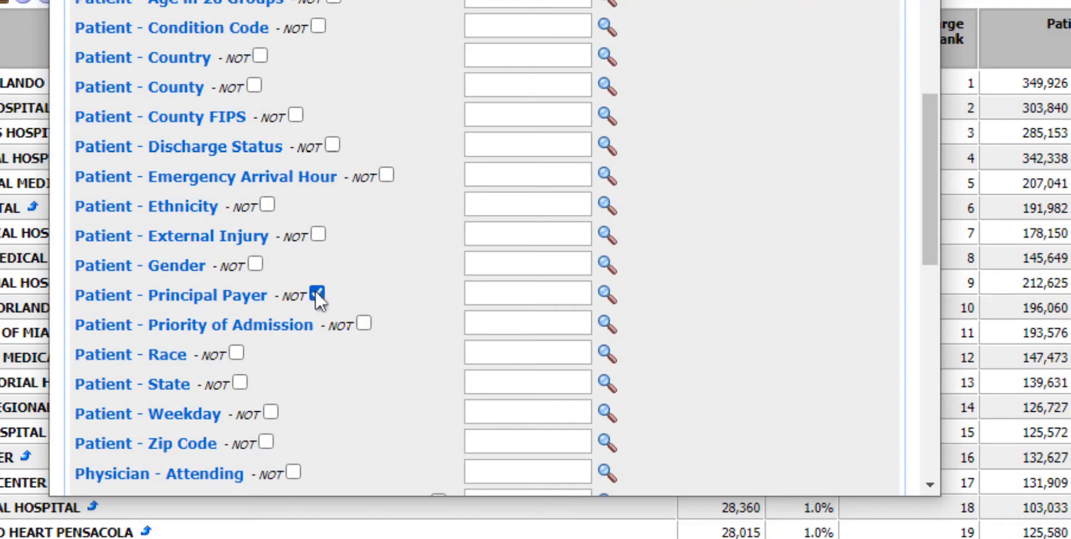
pyautogui.click(617, 298)
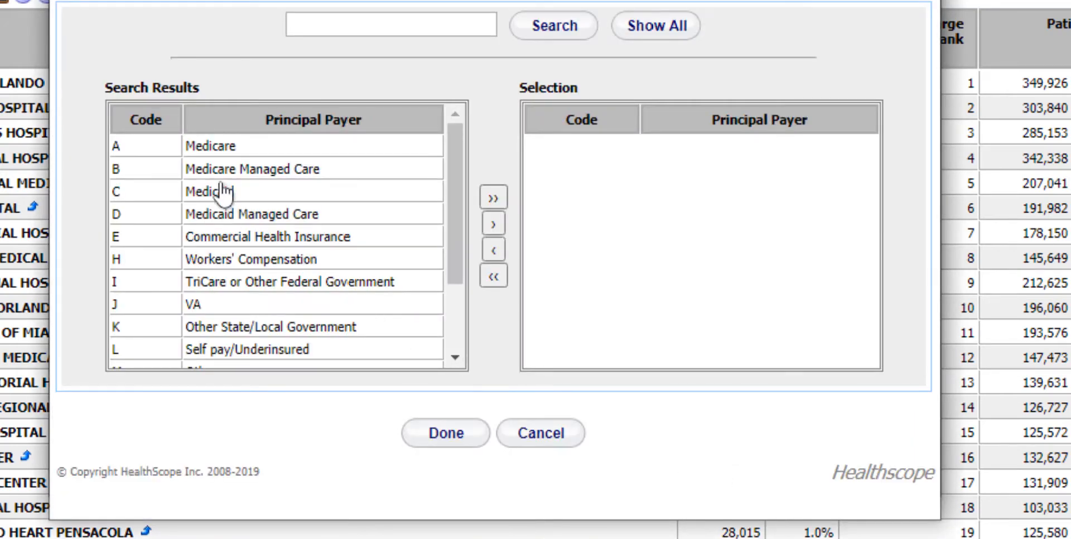
pyautogui.click(225, 148)
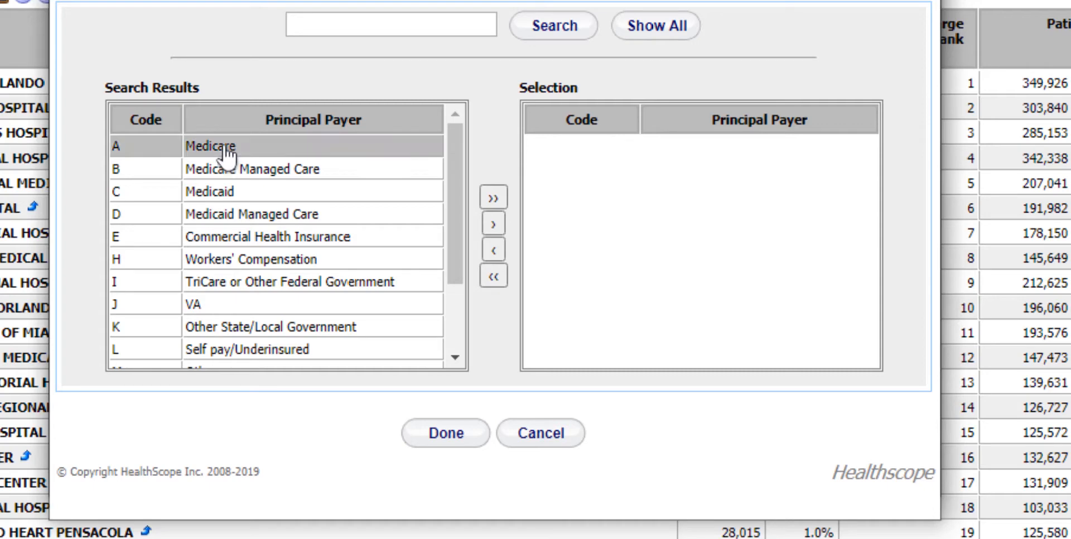
pyautogui.click(494, 224)
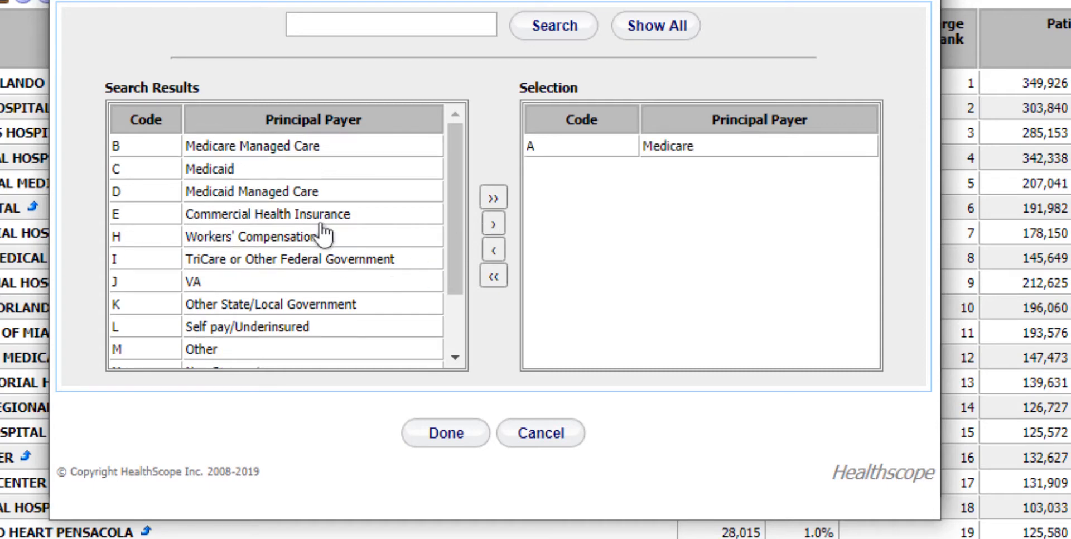
pyautogui.click(252, 171)
pyautogui.click(494, 224)
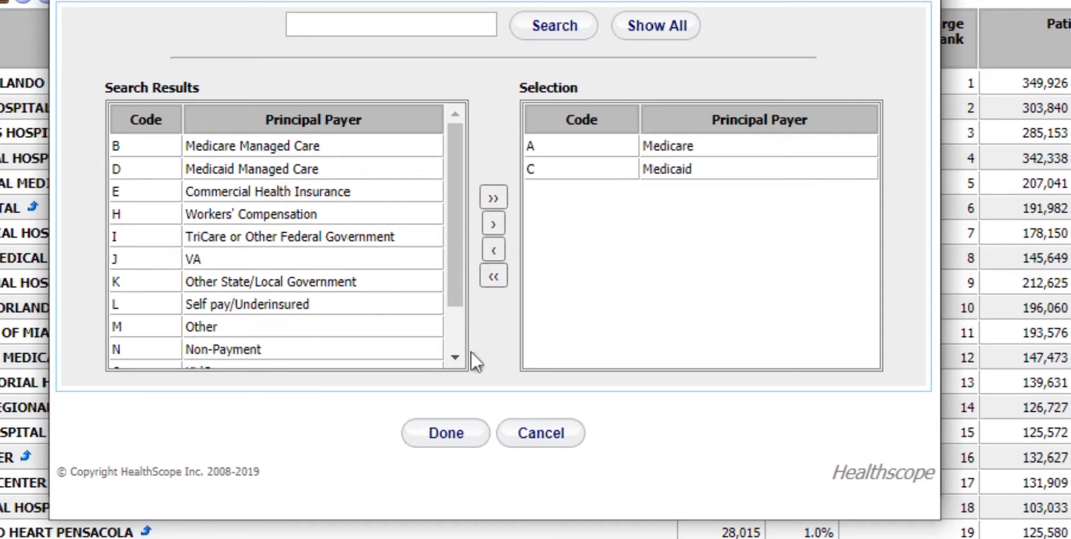
pyautogui.click(447, 437)
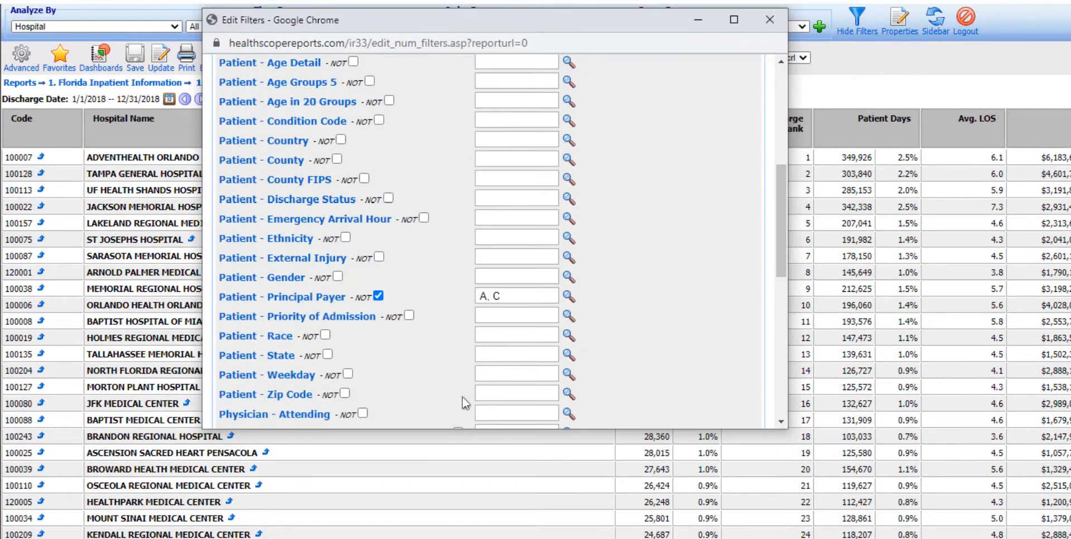
pyautogui.moveTo(777, 256); pyautogui.dragTo(778, 396)
pyautogui.click(458, 365)
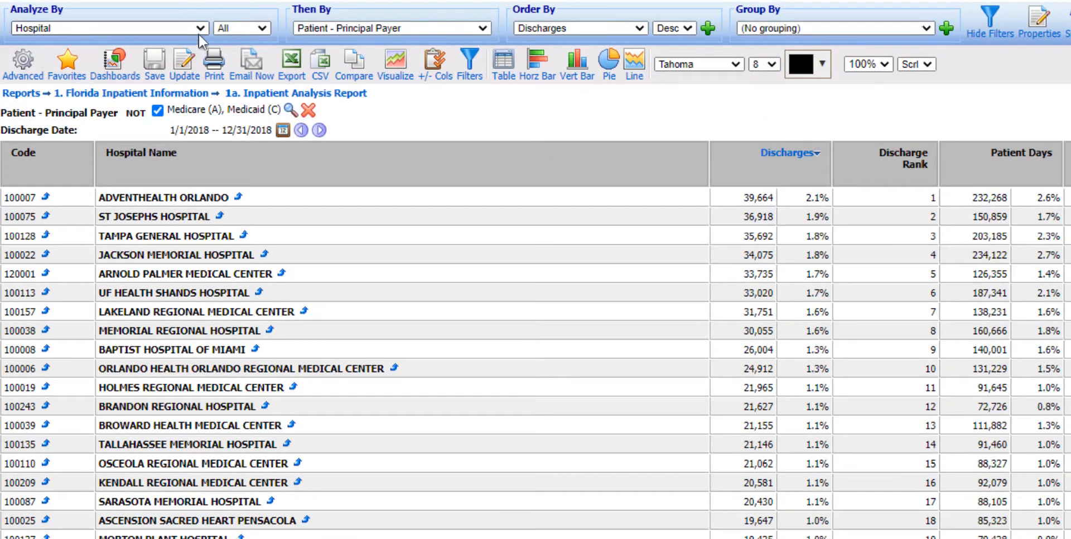
# Step: Analyze the report by Patient - Principal Payer and check the excluded payers shown in its filter criteria
pyautogui.click(200, 31)
pyautogui.moveTo(206, 66); pyautogui.dragTo(207, 130)
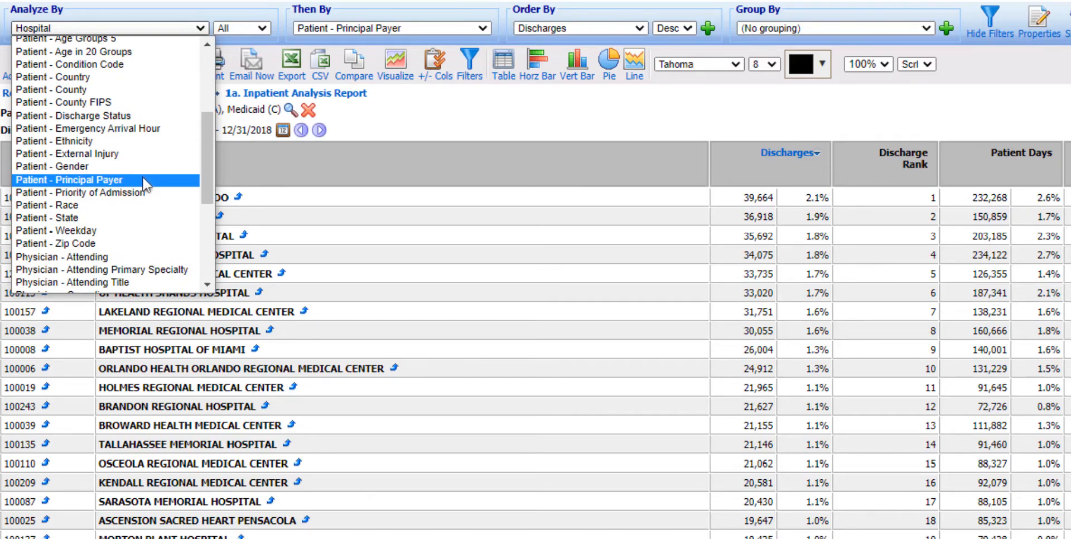
pyautogui.click(144, 179)
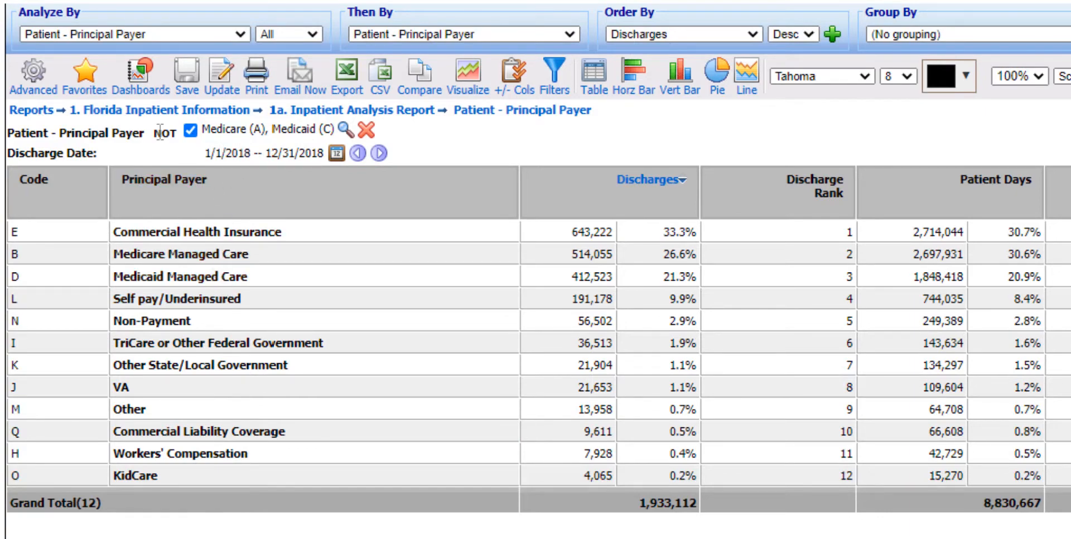
pyautogui.moveTo(160, 132); pyautogui.dragTo(498, 128)
pyautogui.click(499, 129)
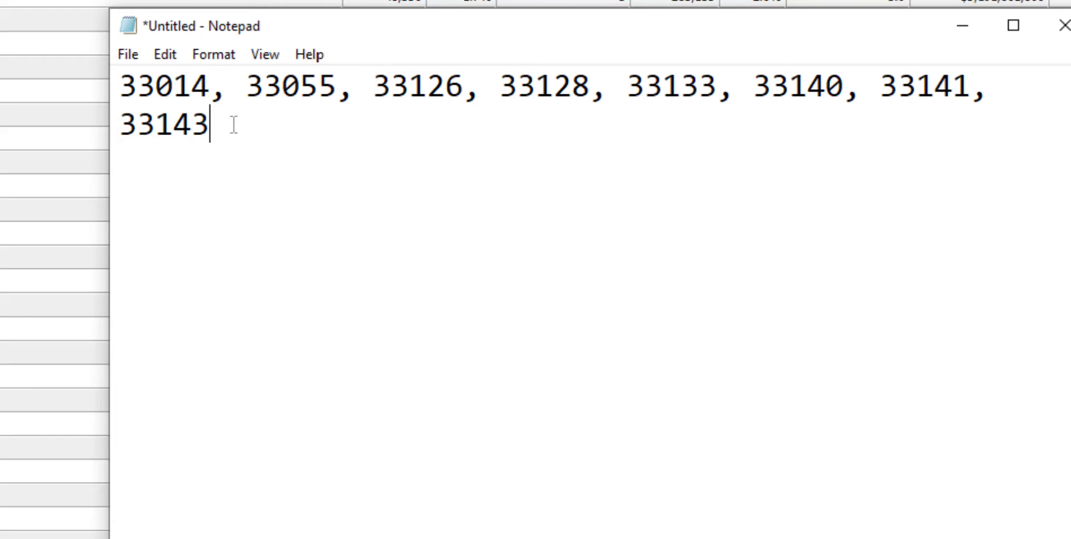
# Step: Copy the zip codes 33014, 33055, 33126, 33128, 33133, 33140, 33141, 33143 from Notepad into the report's Hospital - Zip Code filter
pyautogui.moveTo(234, 125); pyautogui.dragTo(111, 95)
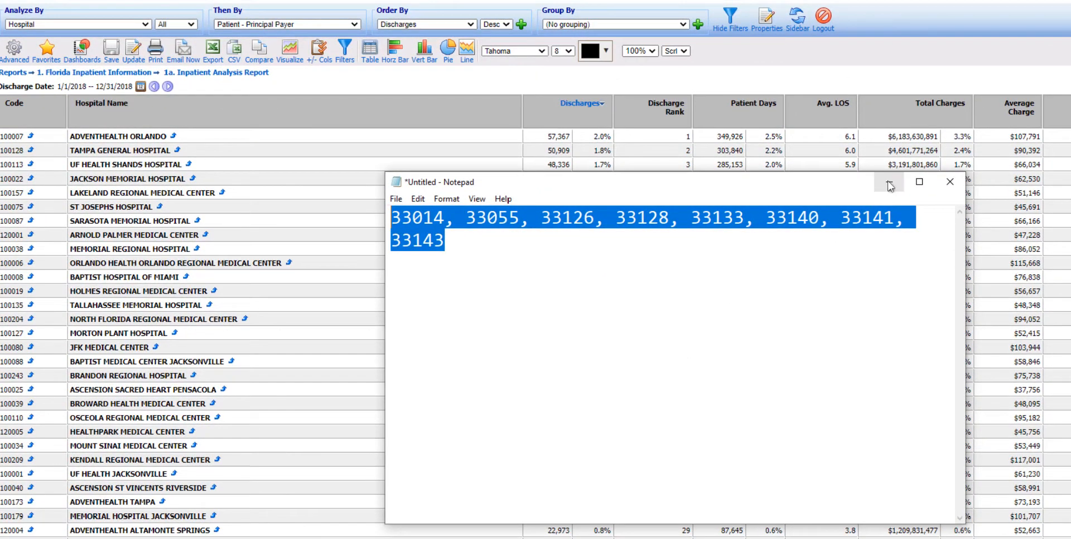
pyautogui.click(890, 185)
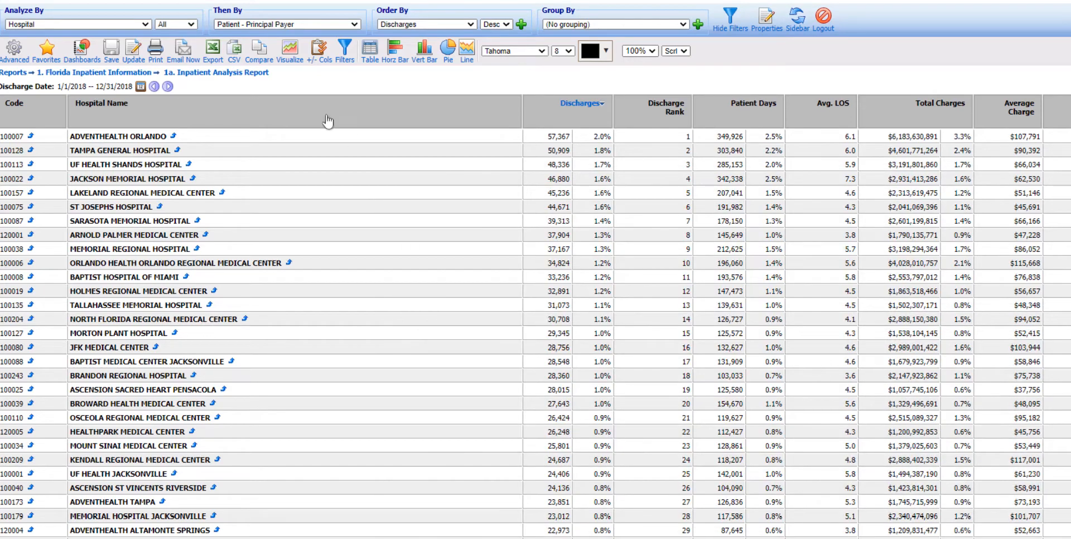
pyautogui.click(344, 49)
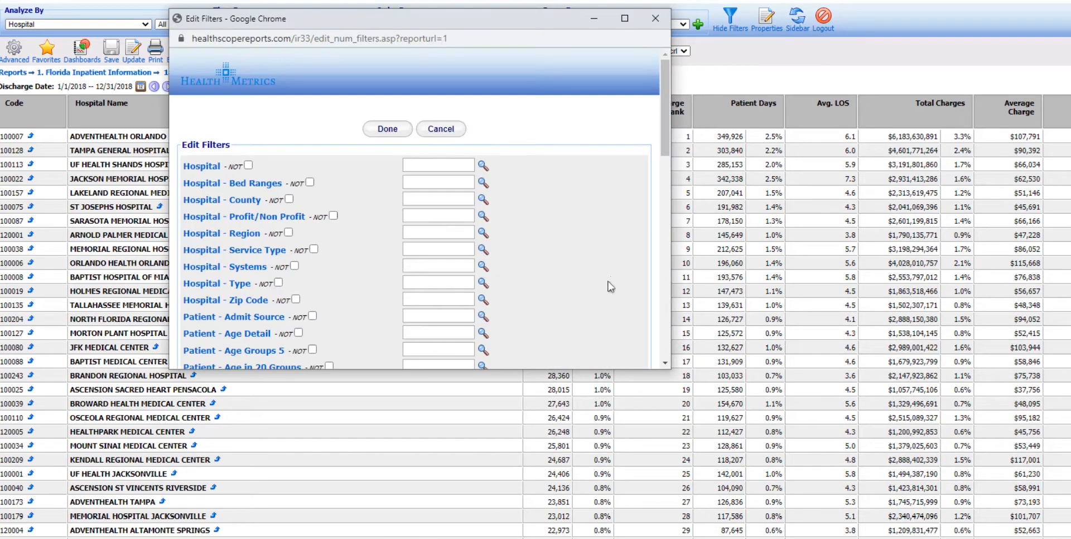
pyautogui.scroll(-2, 356, 178)
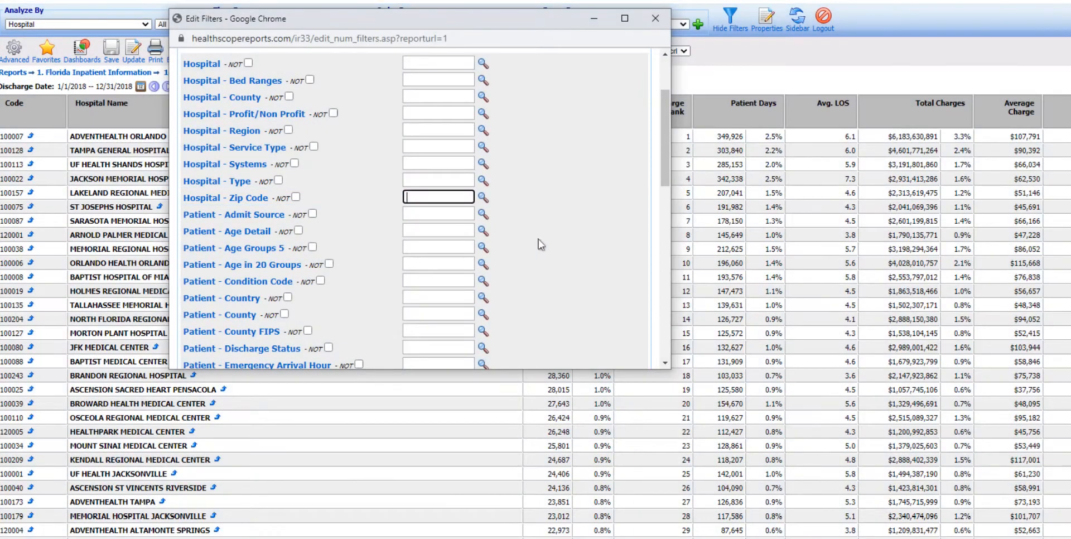
pyautogui.hotkey('ctrl', 'v')
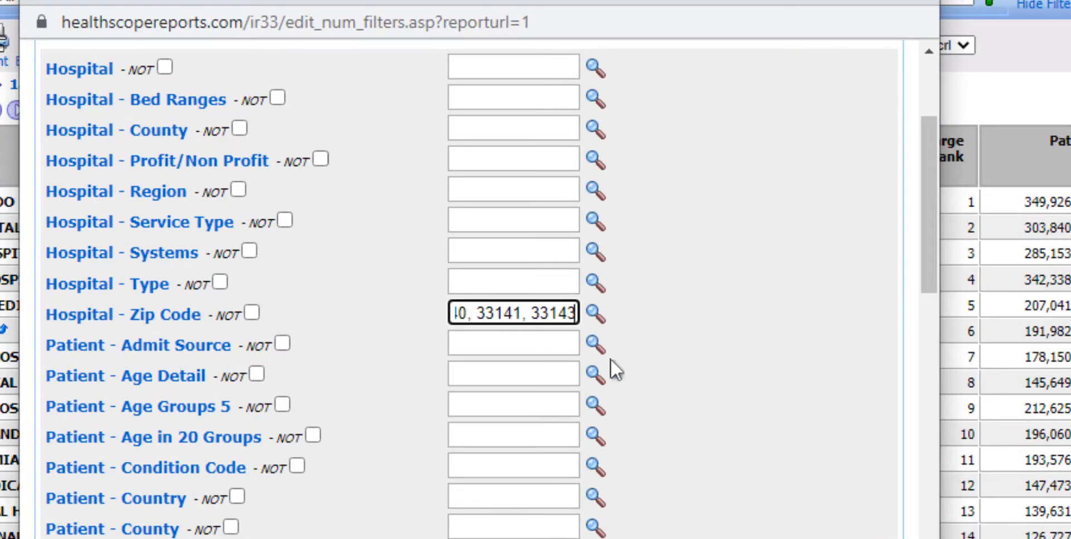
pyautogui.click(479, 315)
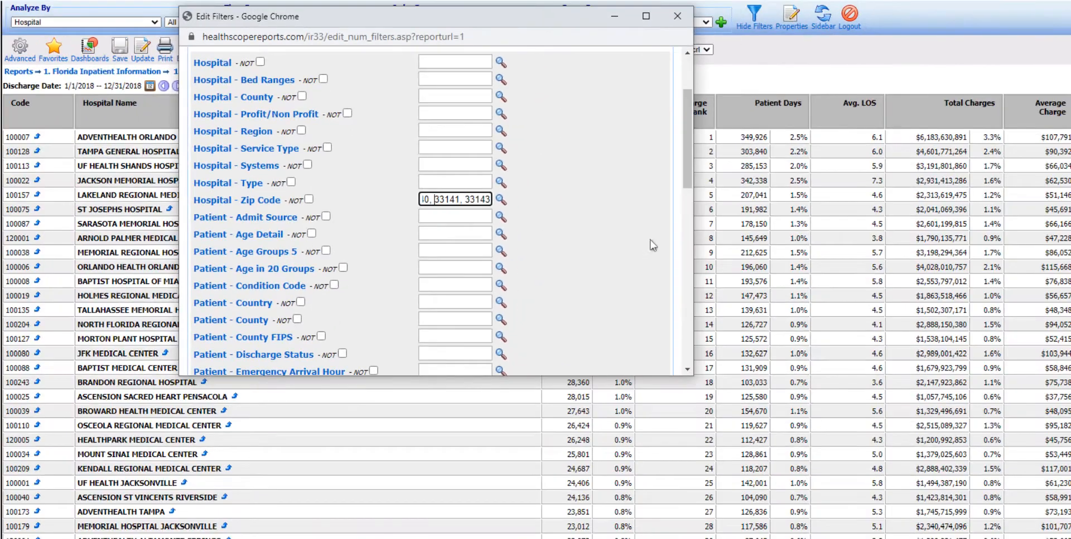
# Step: Apply the edited zip code filter to the report and analyze it by Hospital - Zip Code
pyautogui.moveTo(688, 186); pyautogui.dragTo(668, 363)
pyautogui.click(401, 318)
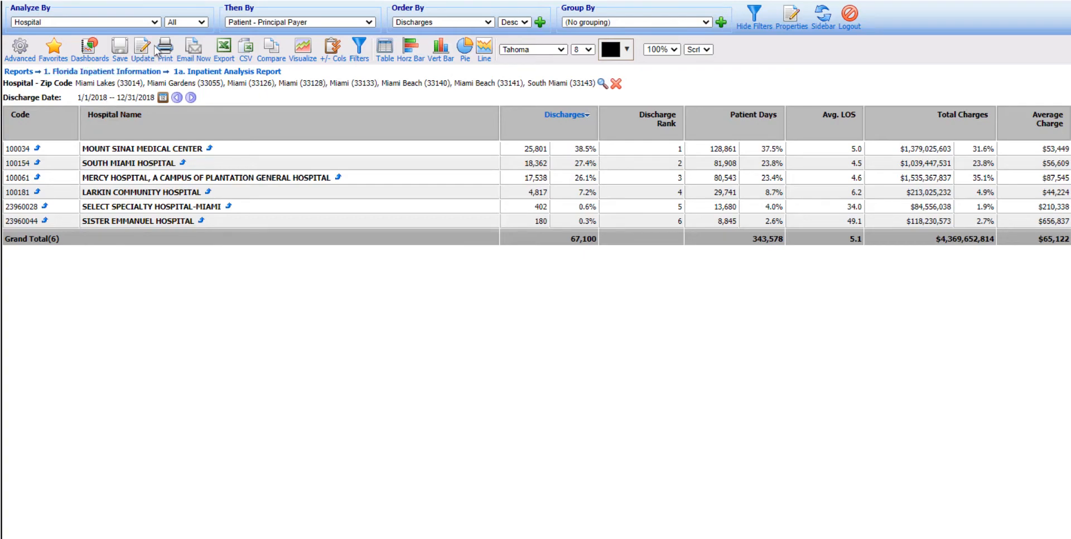
pyautogui.click(155, 22)
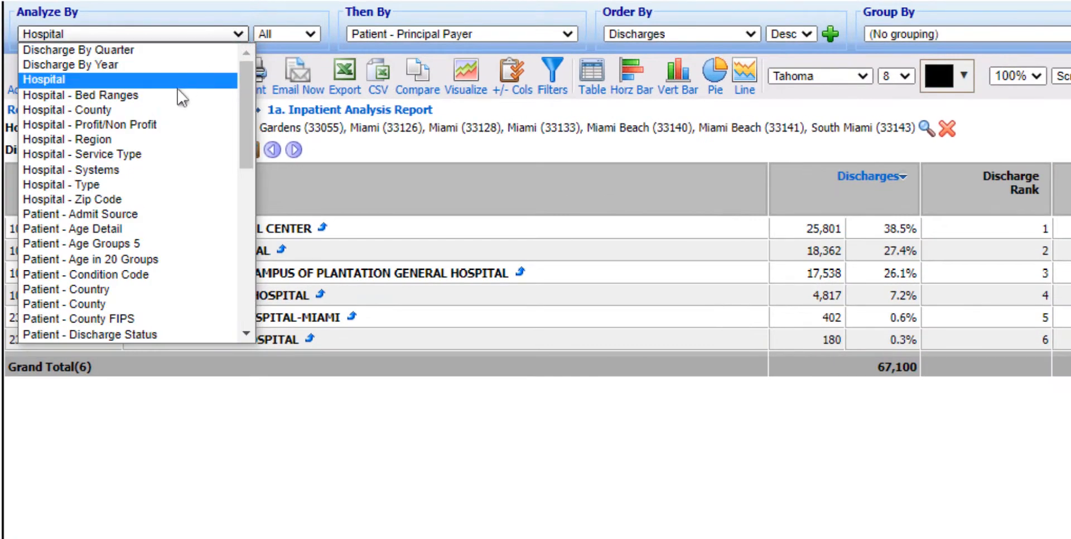
pyautogui.click(134, 201)
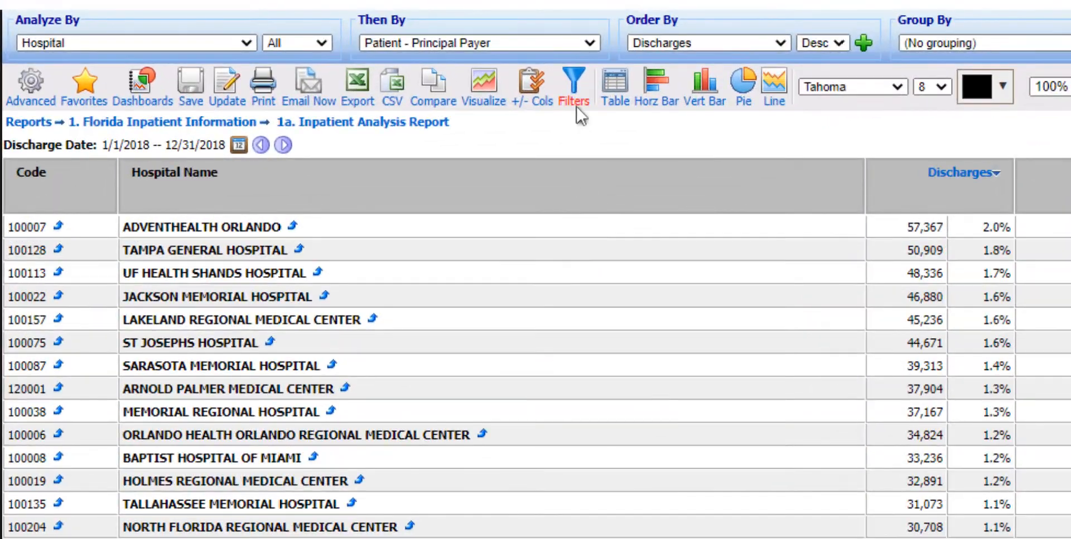
# Step: Look up and add the zip codes 32003, 32043, 32054 and 32060 to the unfiltered report's Hospital - Zip Code filter
pyautogui.click(573, 89)
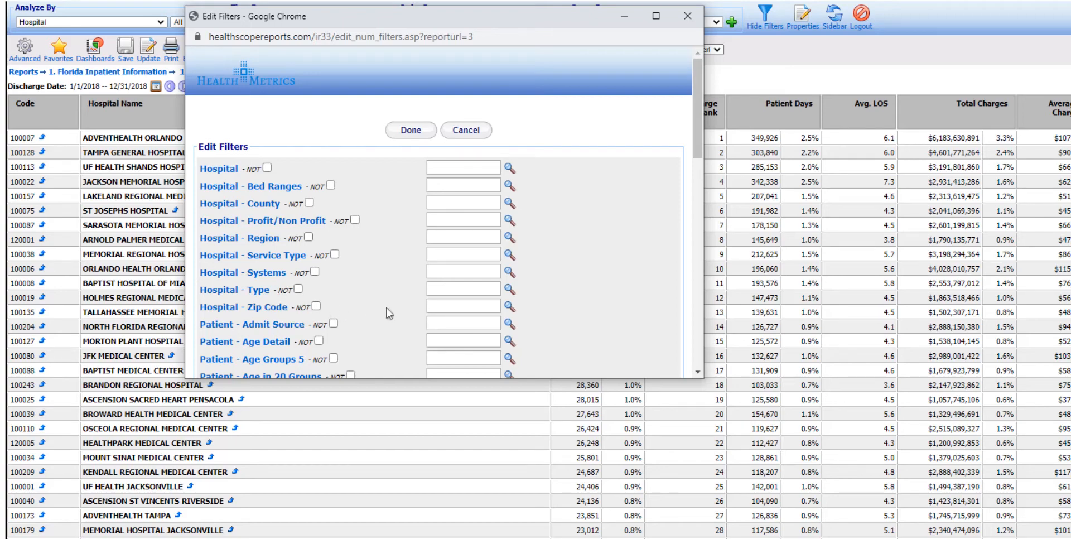
pyautogui.click(509, 306)
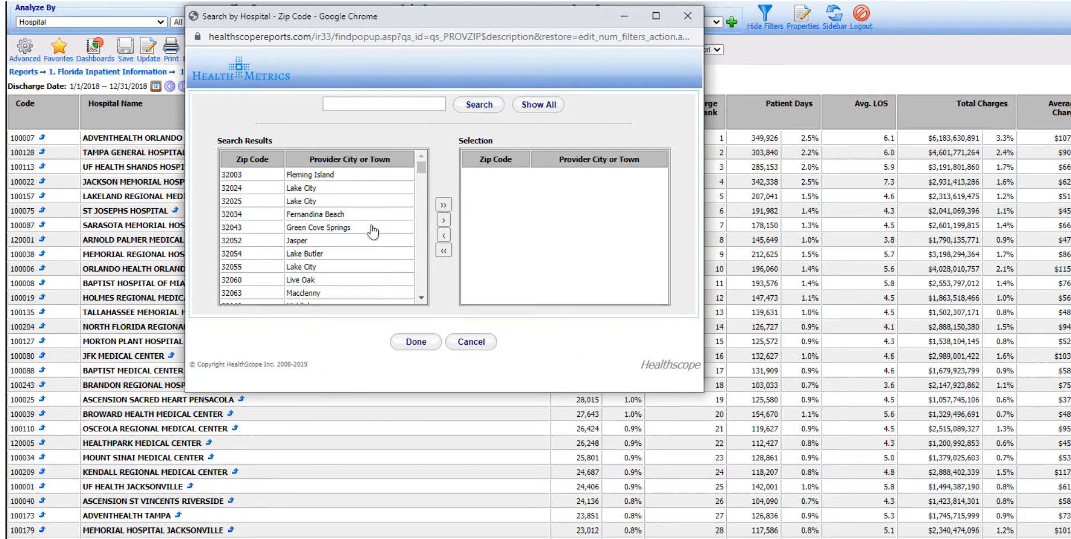
pyautogui.click(267, 176)
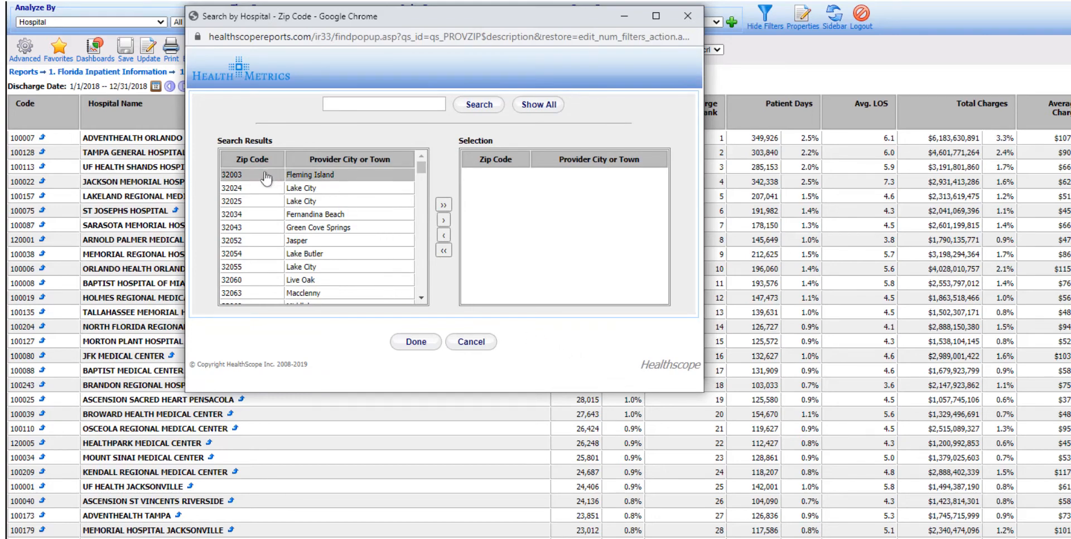
pyautogui.keyDown('ctrl'); pyautogui.click(257, 228); pyautogui.keyUp('ctrl')
pyautogui.keyDown('ctrl'); pyautogui.click(258, 257); pyautogui.keyUp('ctrl')
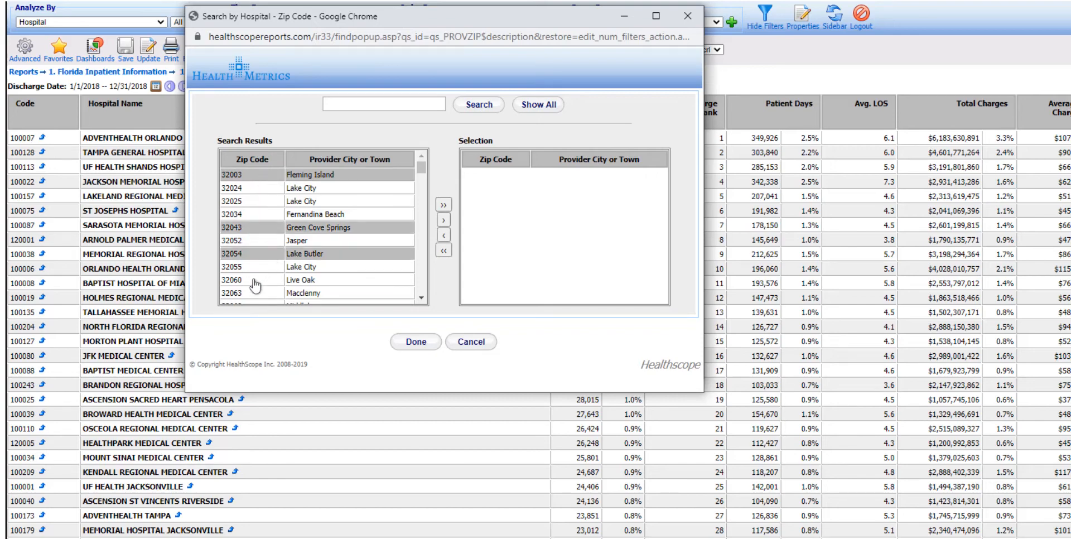
pyautogui.keyDown('ctrl'); pyautogui.click(255, 281); pyautogui.keyUp('ctrl')
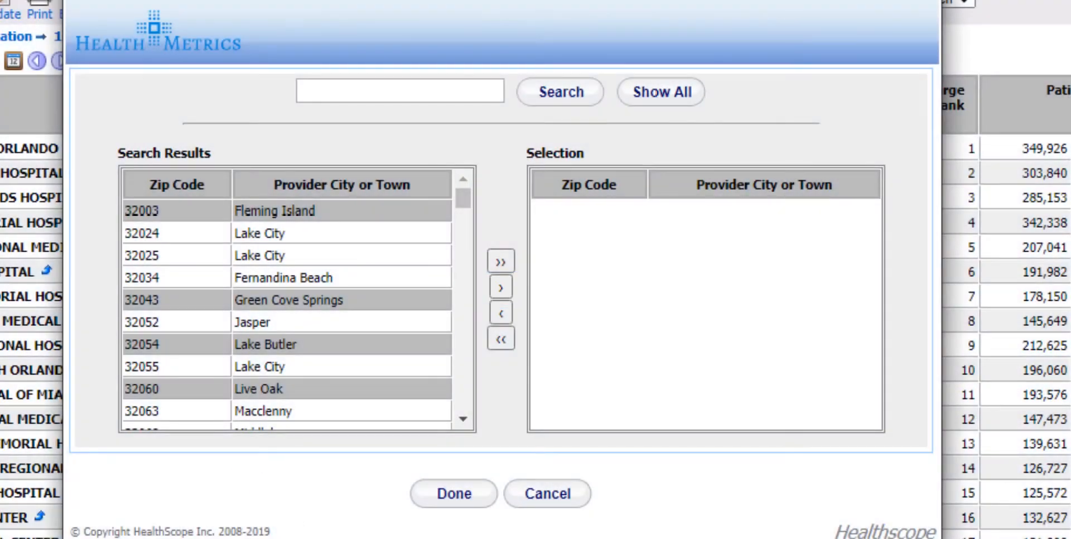
pyautogui.click(509, 286)
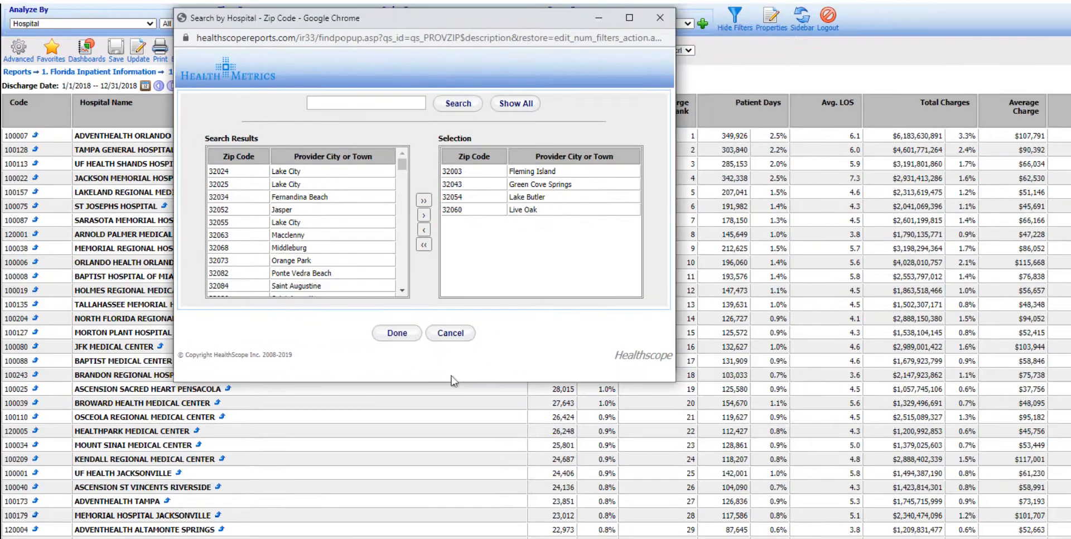
pyautogui.click(402, 334)
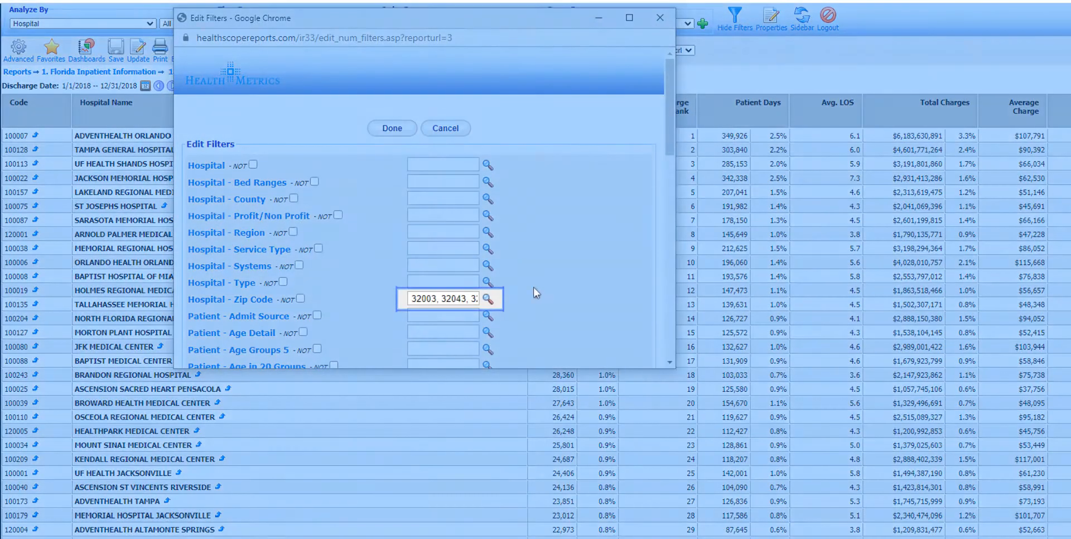